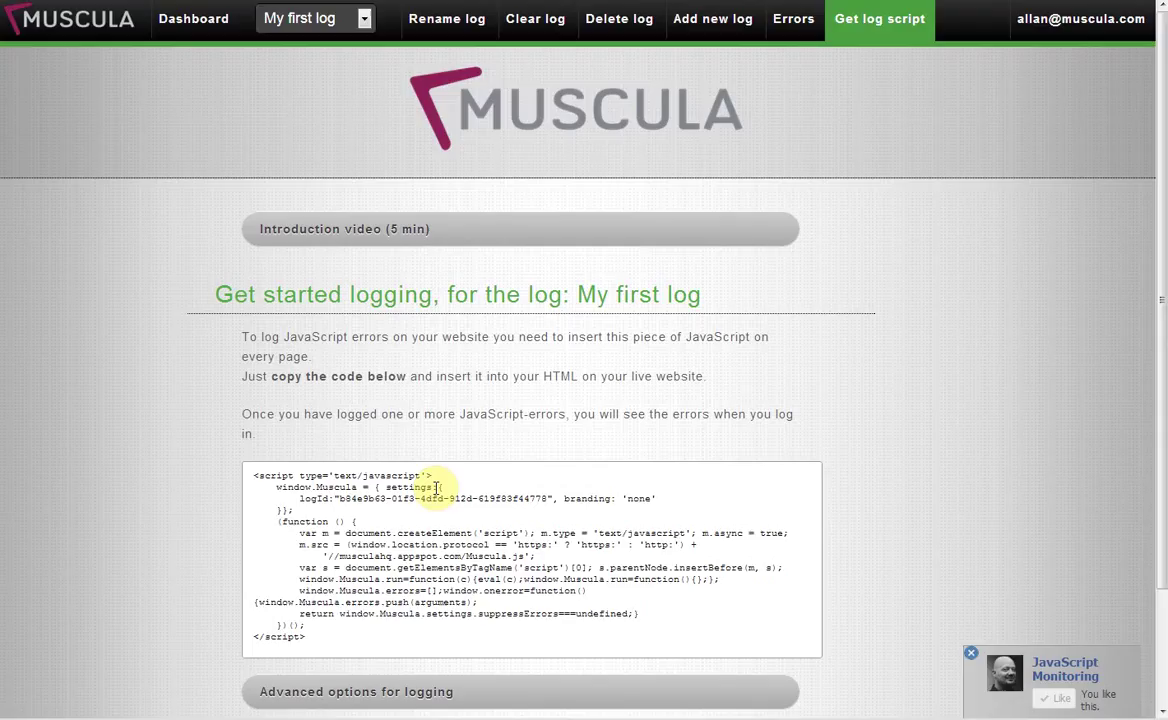
- Examine the tracking script of My first log and its advanced logging options
{"action": "left_click", "coordinate": [339, 503]}
{"action": "scroll", "coordinate": [410, 558], "scroll_direction": "down", "scroll_amount": 3}
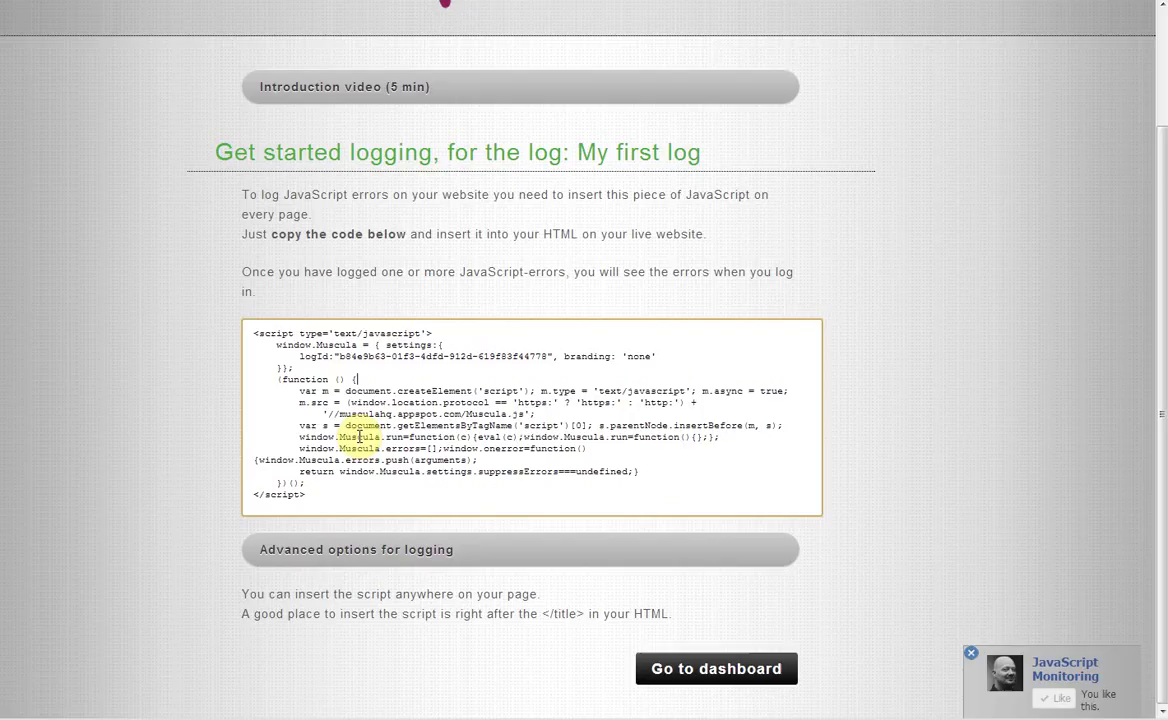
{"action": "left_click", "coordinate": [356, 379]}
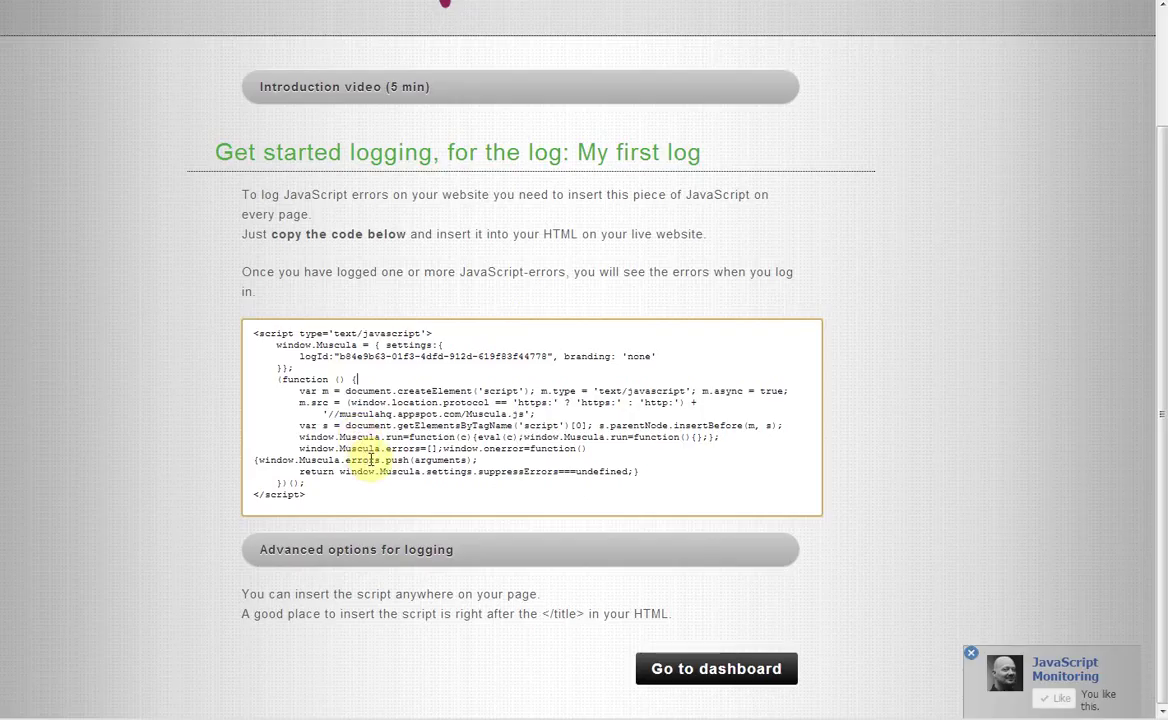
{"action": "left_click", "coordinate": [404, 548]}
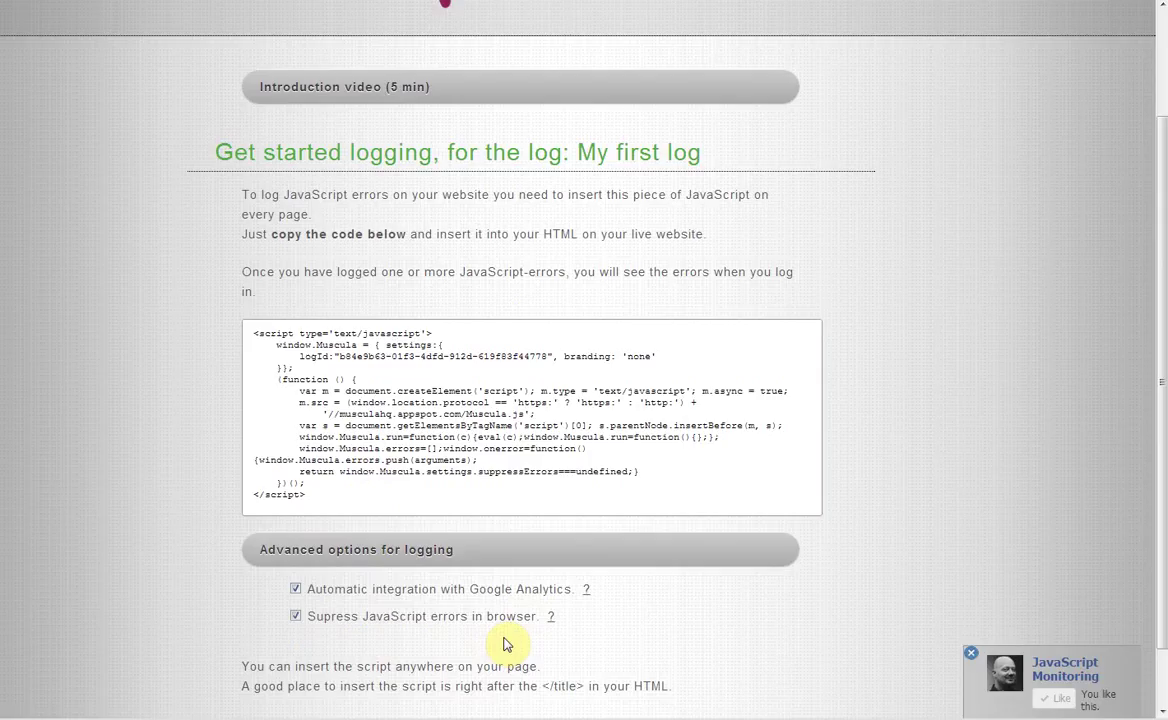
{"action": "left_click", "coordinate": [421, 560]}
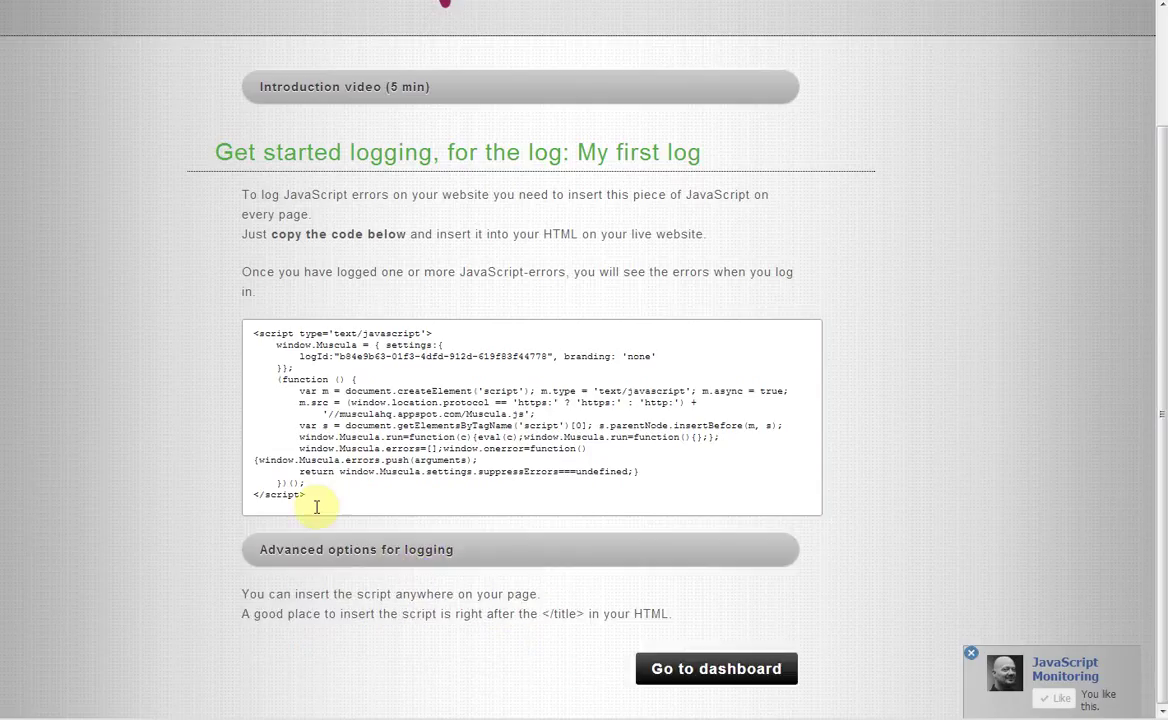
- Copy the entire JavaScript logging snippet for My first log
{"action": "left_click_drag", "start_coordinate": [318, 493], "coordinate": [250, 331]}
{"action": "right_click", "coordinate": [295, 361]}
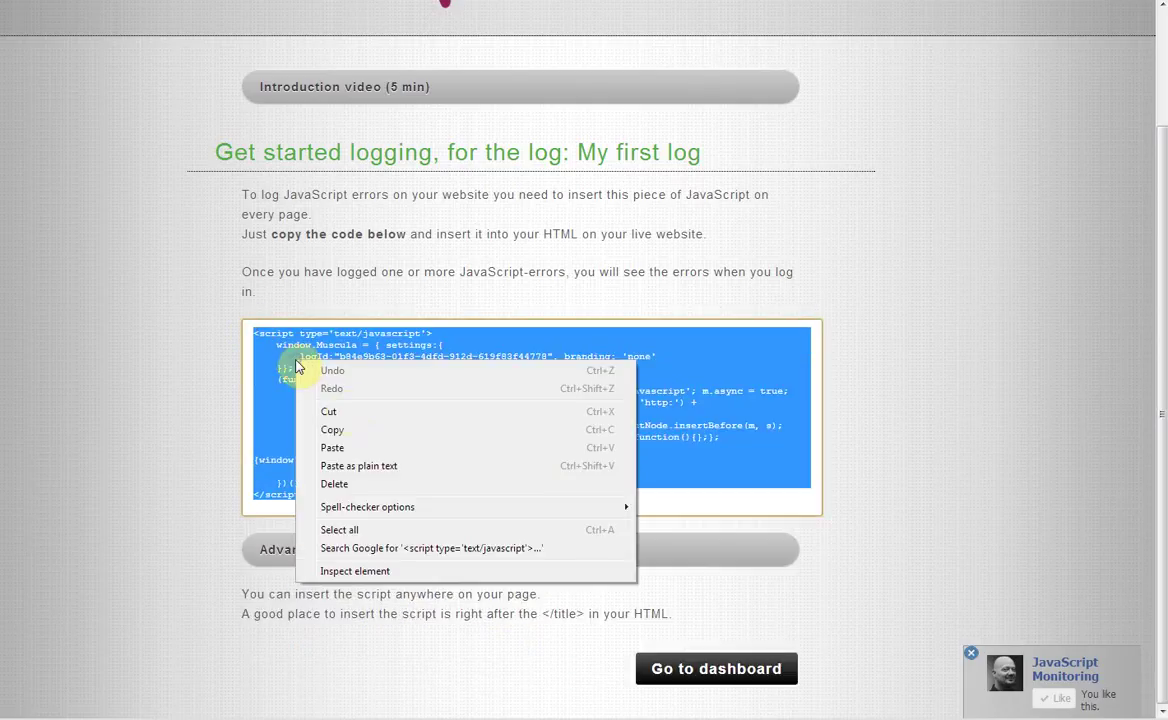
{"action": "left_click", "coordinate": [358, 430]}
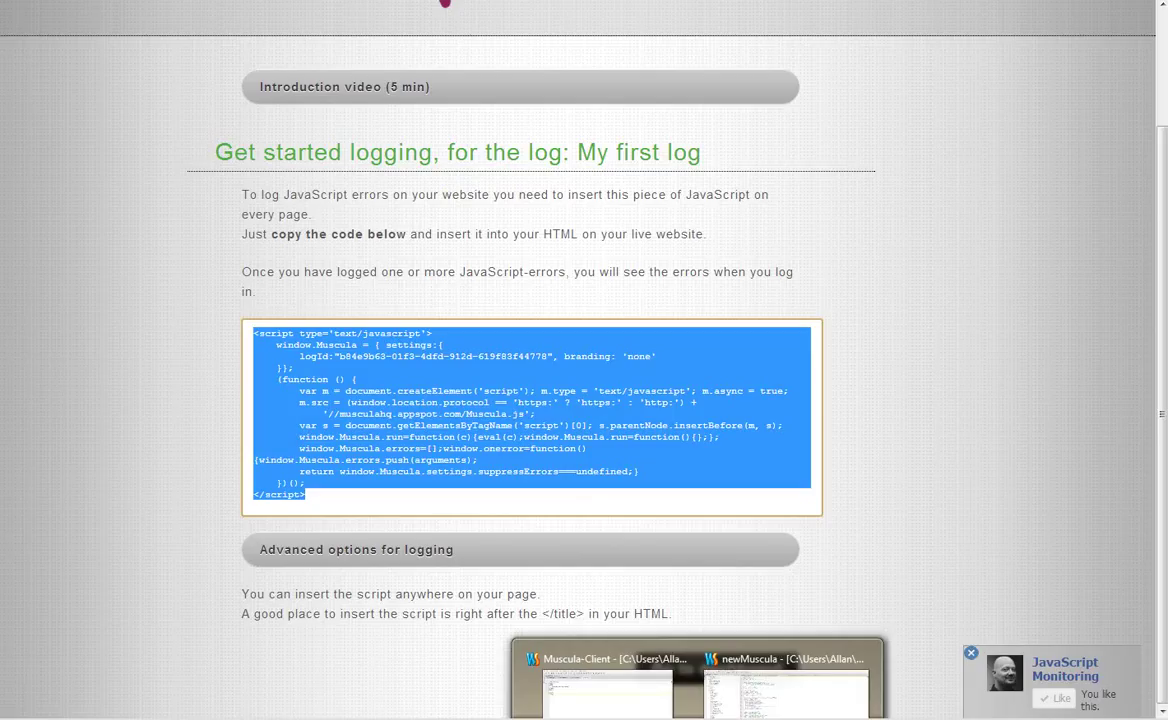
- Switch to the test page in the code editor and paste the copied script into its head, above the title on separate lines
{"action": "left_click", "coordinate": [570, 690]}
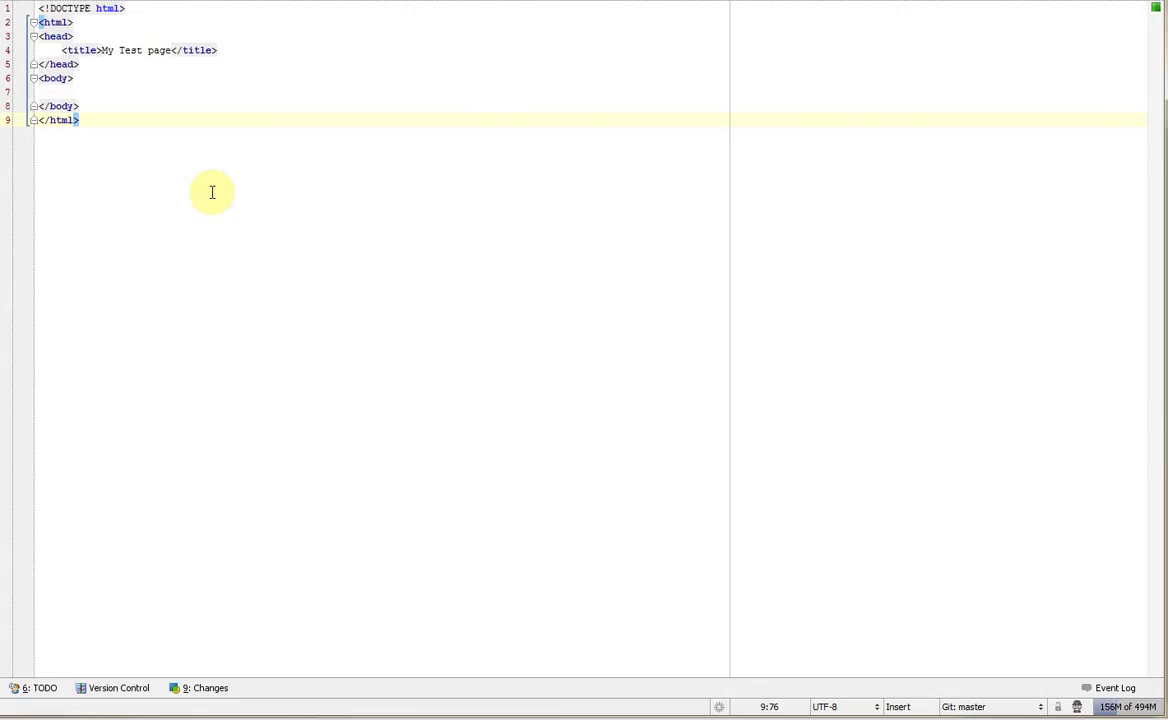
{"action": "left_click", "coordinate": [38, 50]}
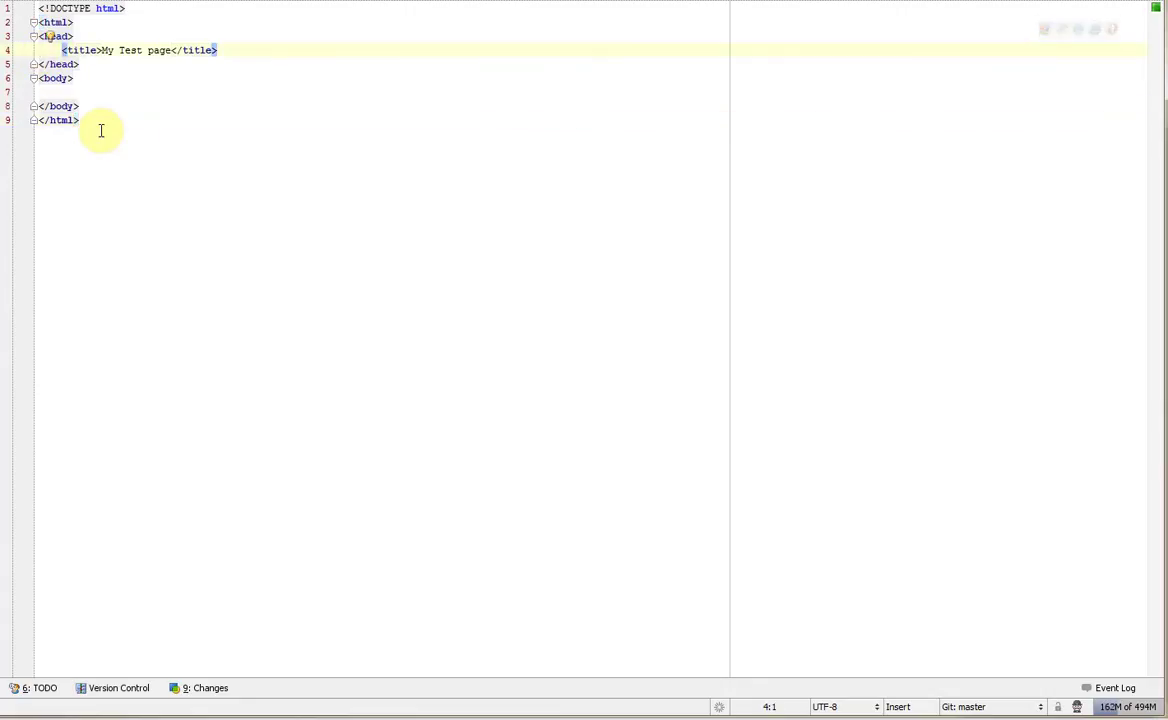
{"action": "key", "text": "ctrl+v"}
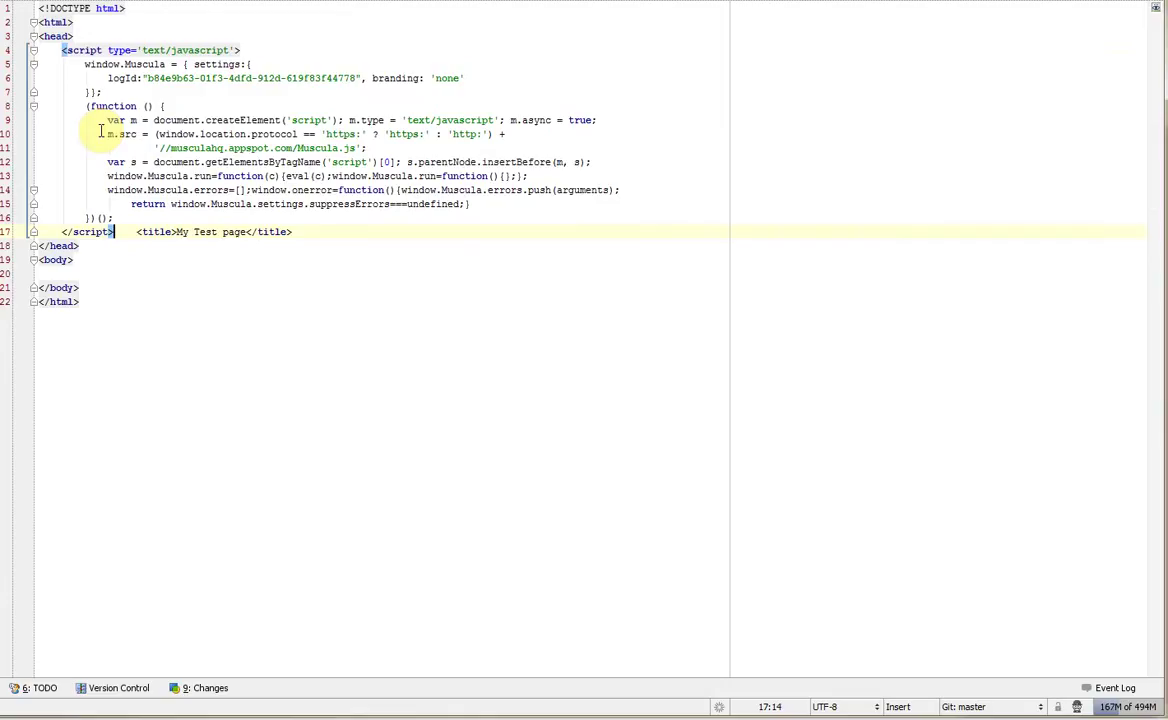
{"action": "key", "text": "Return"}
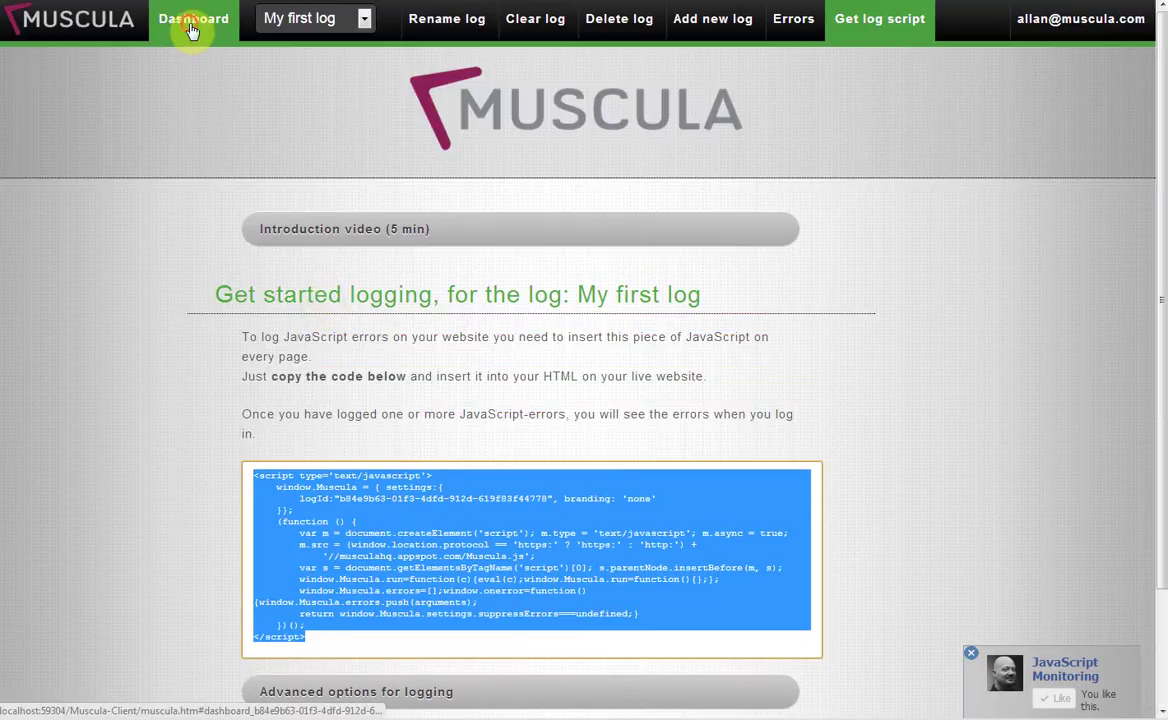
- Open the dashboard of My first log and add a new log named prod
{"action": "left_click", "coordinate": [193, 30]}
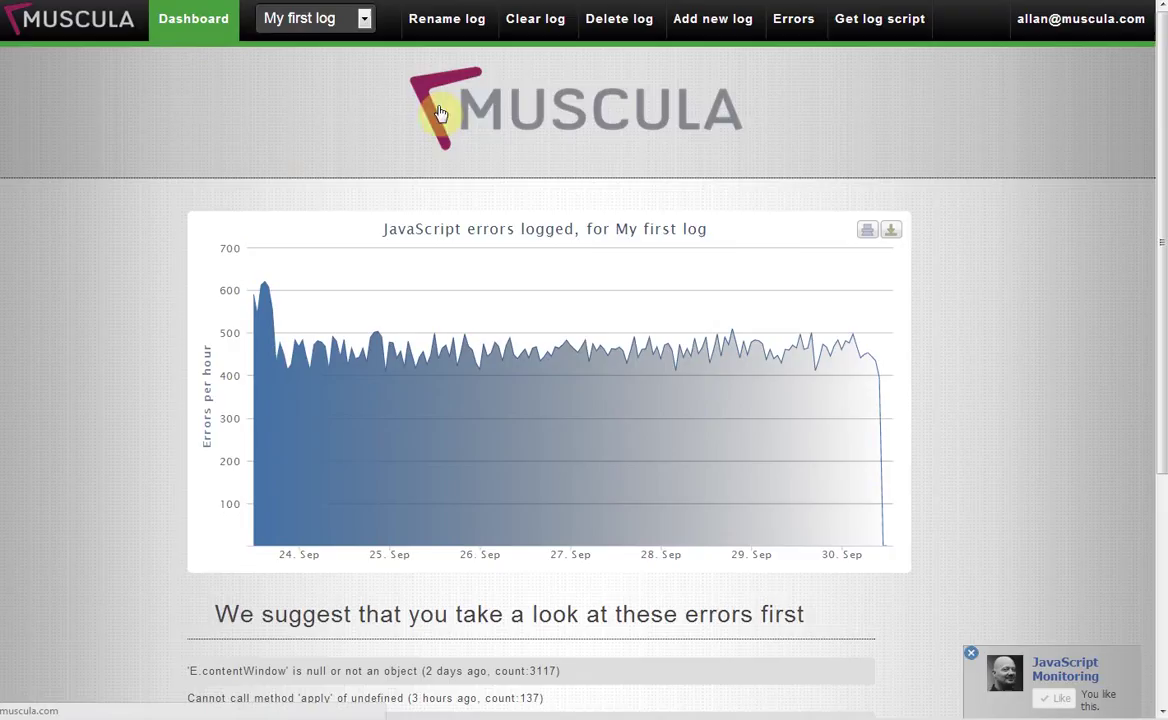
{"action": "left_click", "coordinate": [710, 24]}
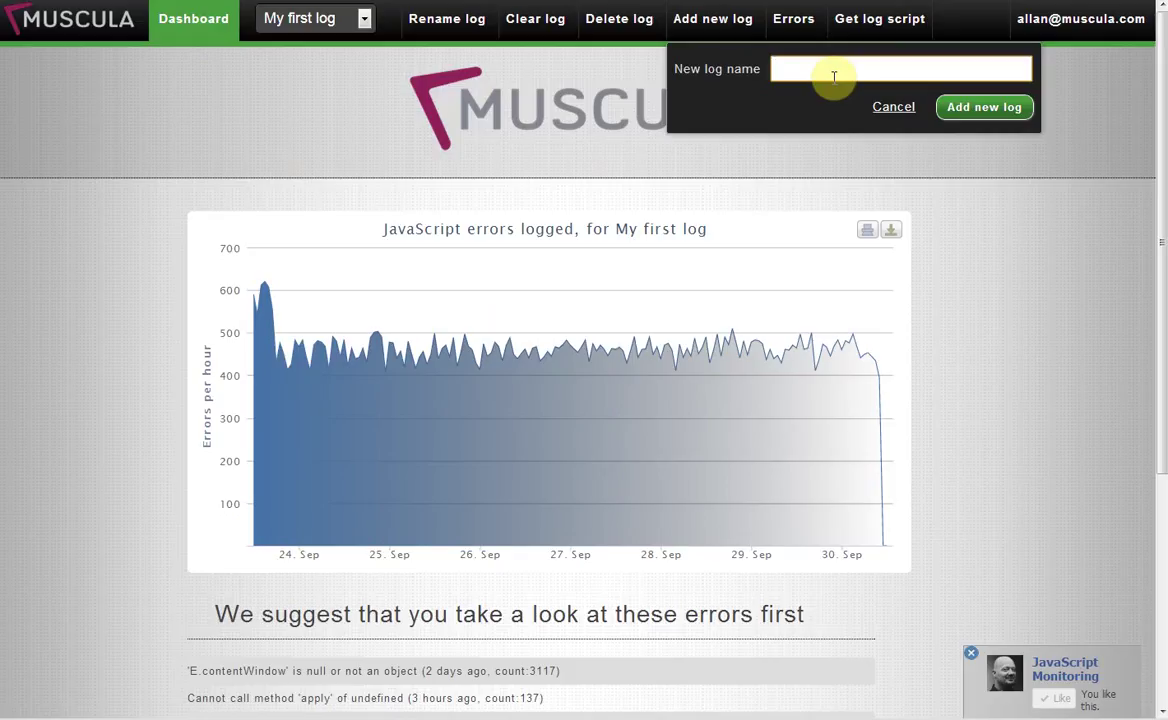
{"action": "type", "text": "prod"}
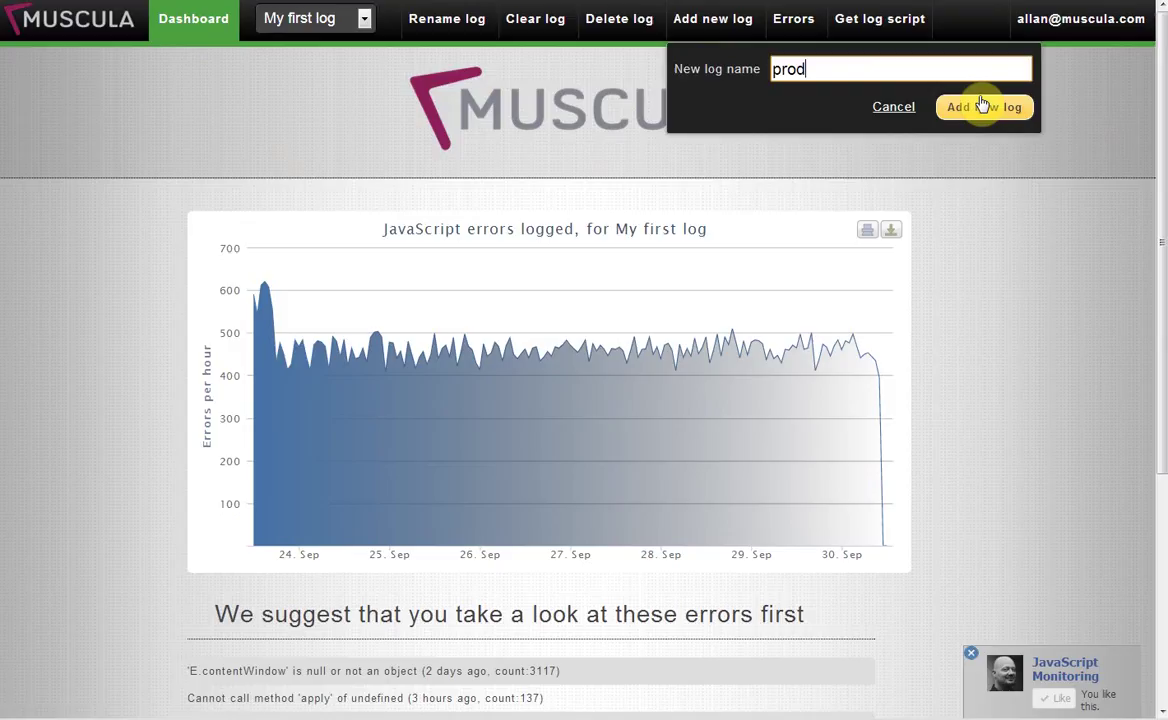
{"action": "left_click", "coordinate": [983, 106]}
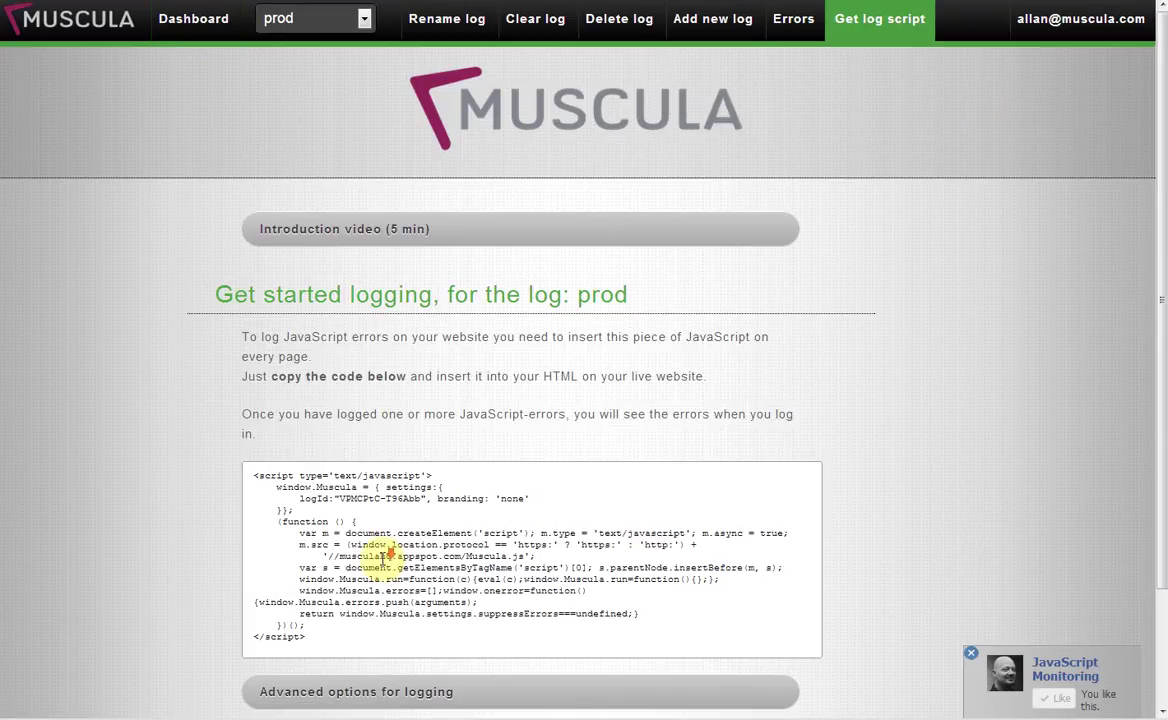
- Look over the prod log's script and make My first log the active log again
{"action": "scroll", "coordinate": [385, 556], "scroll_direction": "down", "scroll_amount": 3}
{"action": "left_click_drag", "start_coordinate": [300, 495], "coordinate": [220, 340]}
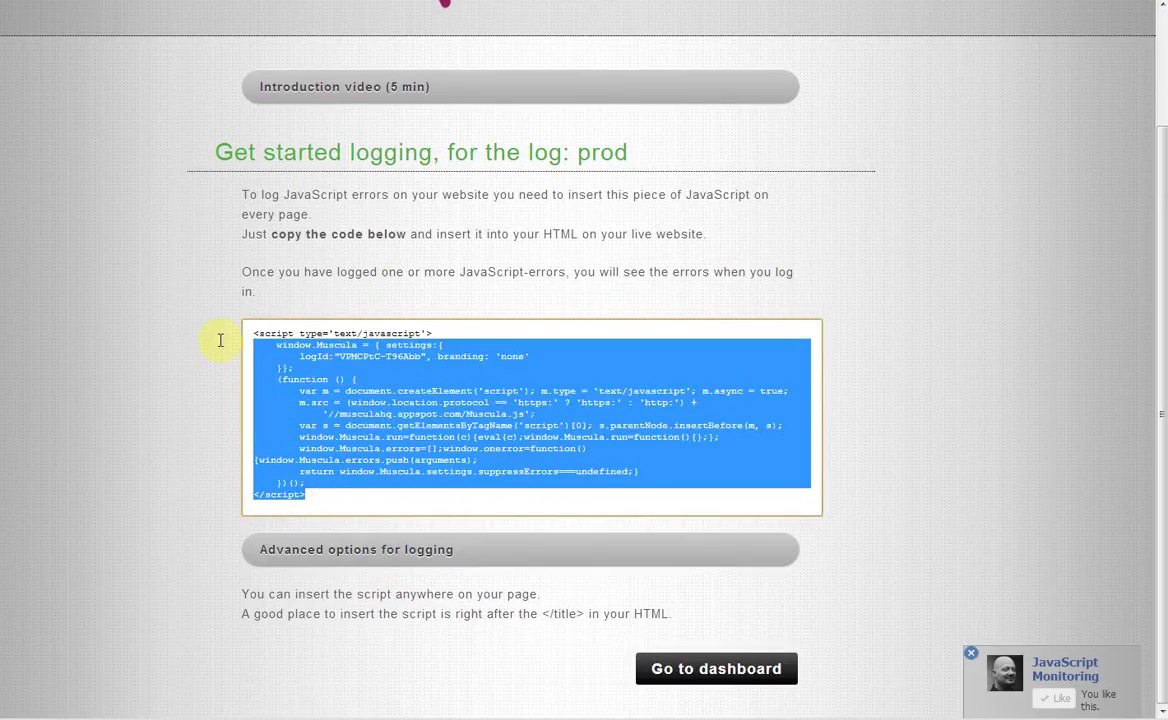
{"action": "scroll", "coordinate": [420, 243], "scroll_direction": "up", "scroll_amount": 3}
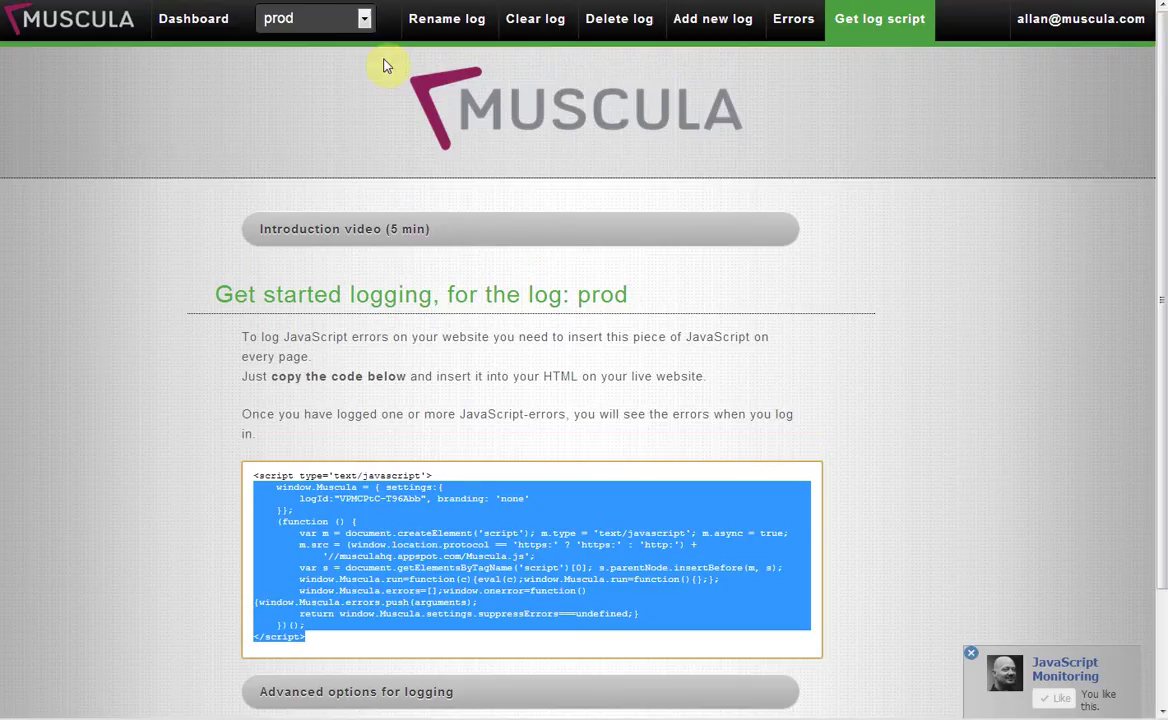
{"action": "left_click", "coordinate": [363, 28]}
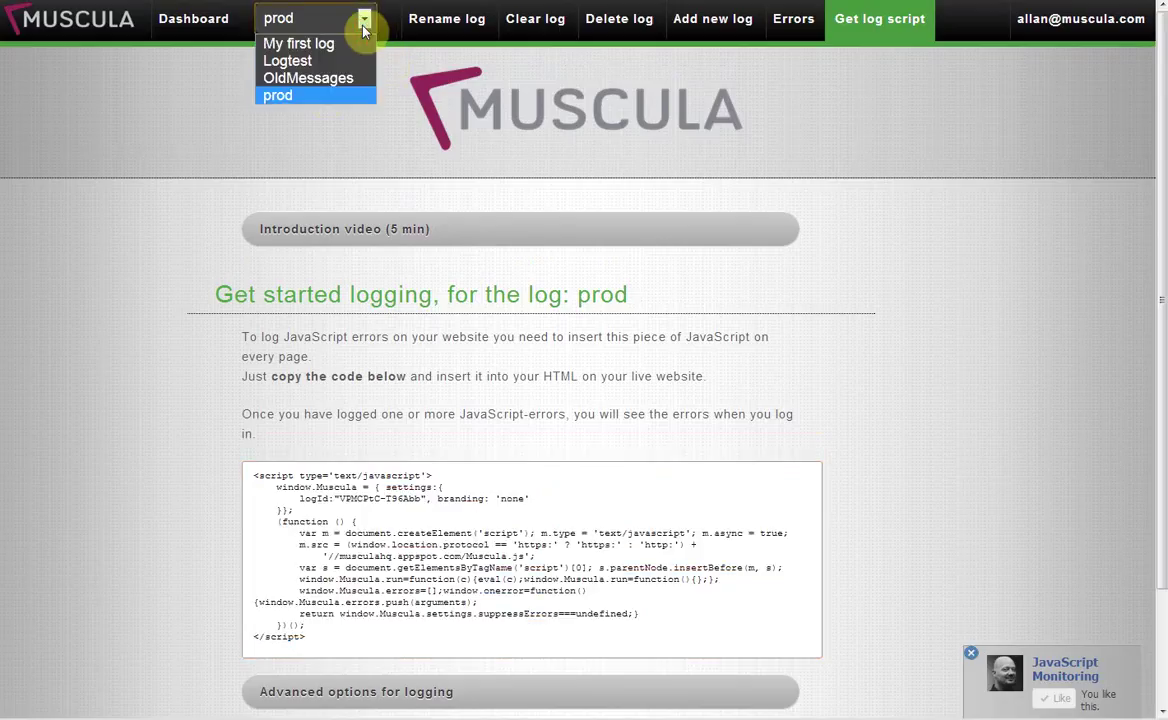
{"action": "left_click", "coordinate": [306, 45]}
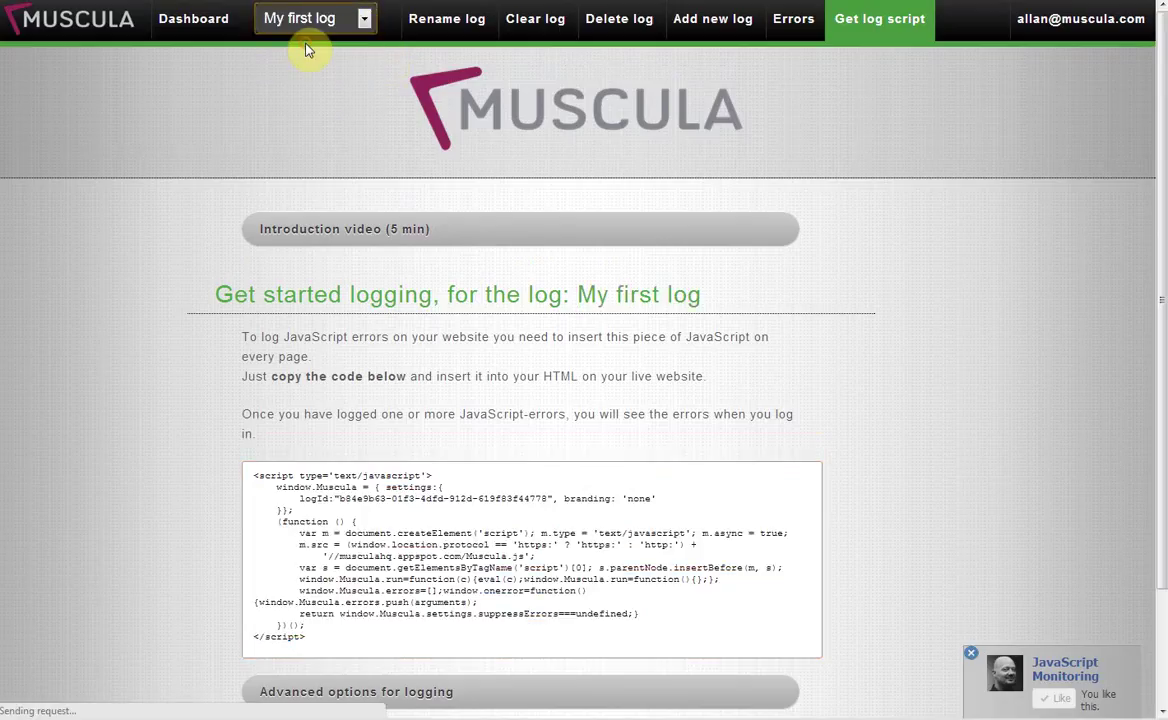
- View the rename and clear options for My first log without applying them
{"action": "left_click", "coordinate": [450, 22]}
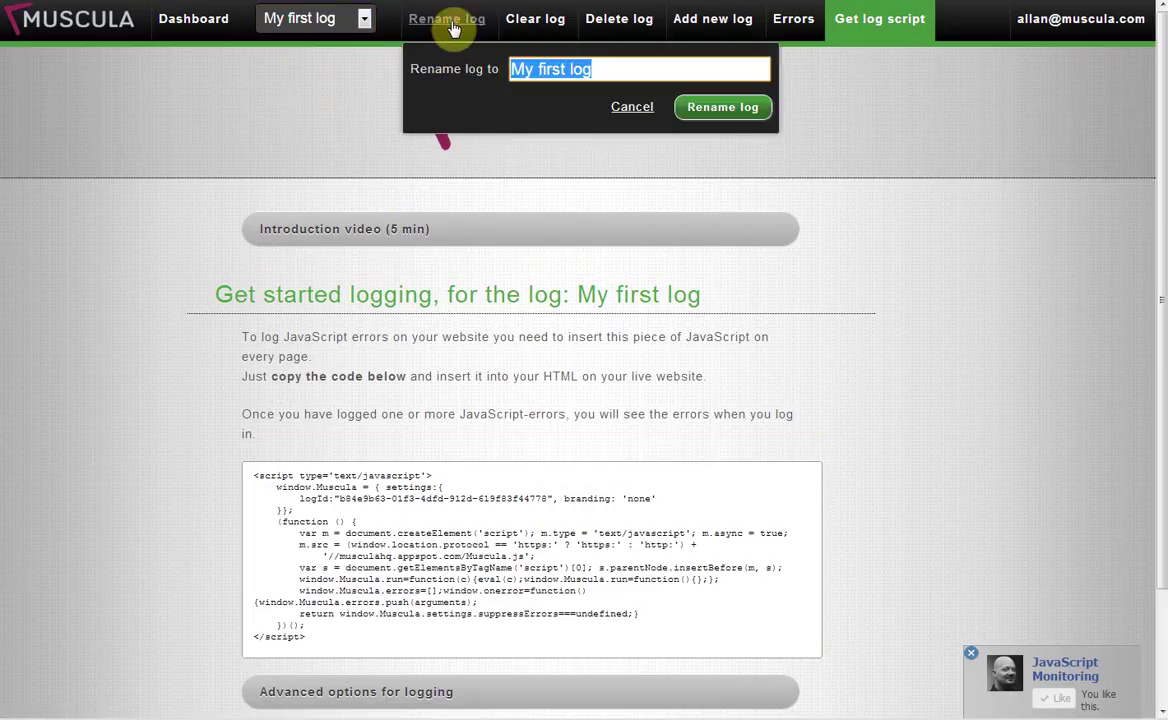
{"action": "left_click", "coordinate": [534, 31]}
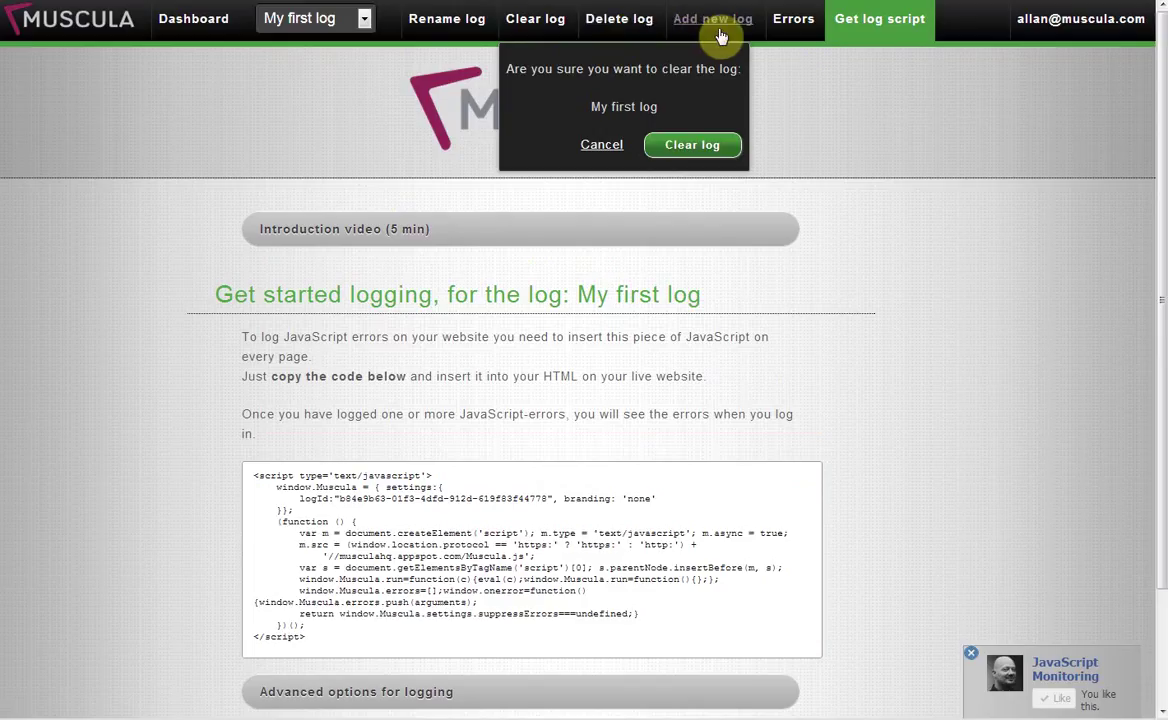
- Open the error list of My first log and browse its pages, ending on page 1
{"action": "left_click", "coordinate": [801, 33]}
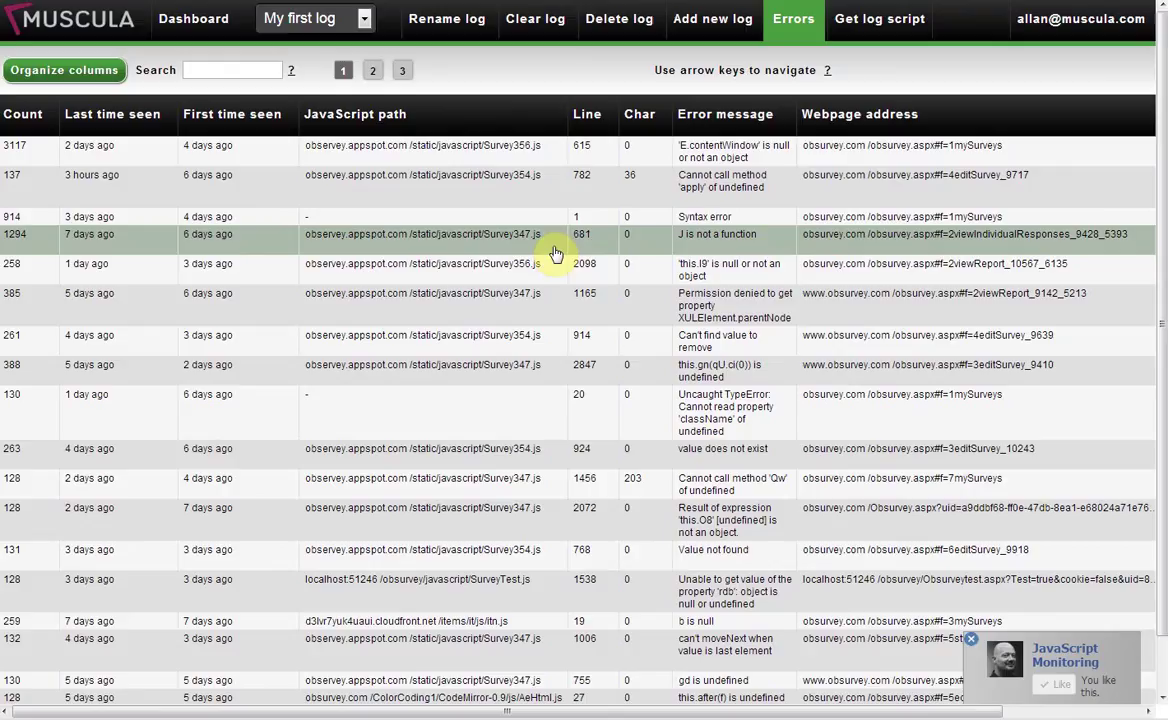
{"action": "left_click", "coordinate": [401, 74]}
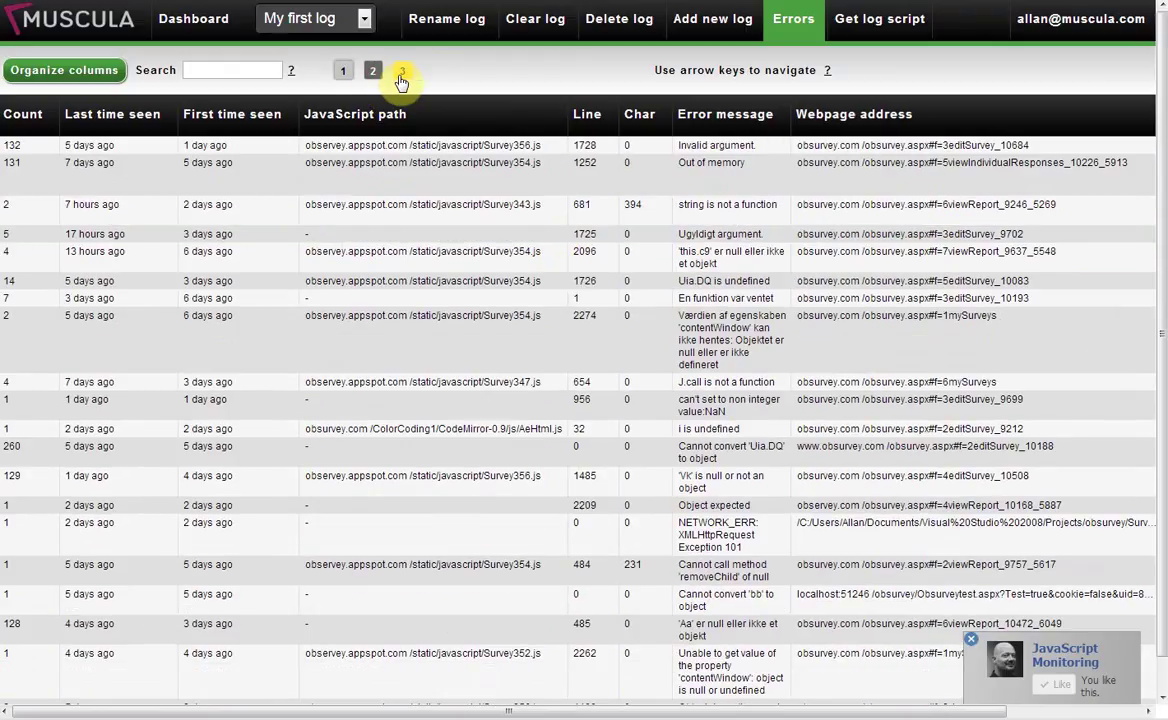
{"action": "left_click", "coordinate": [372, 70]}
{"action": "left_click", "coordinate": [343, 70]}
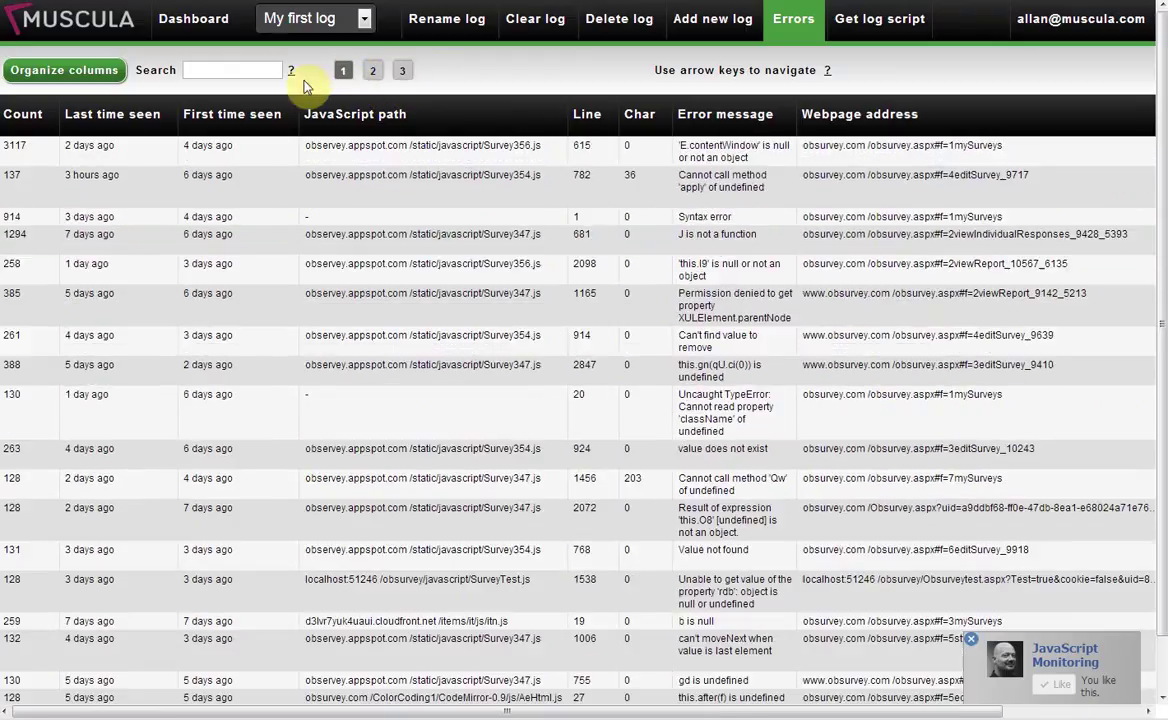
- Filter the error list by "chrome" and examine the matches in the Browsers column
{"action": "left_click", "coordinate": [226, 72]}
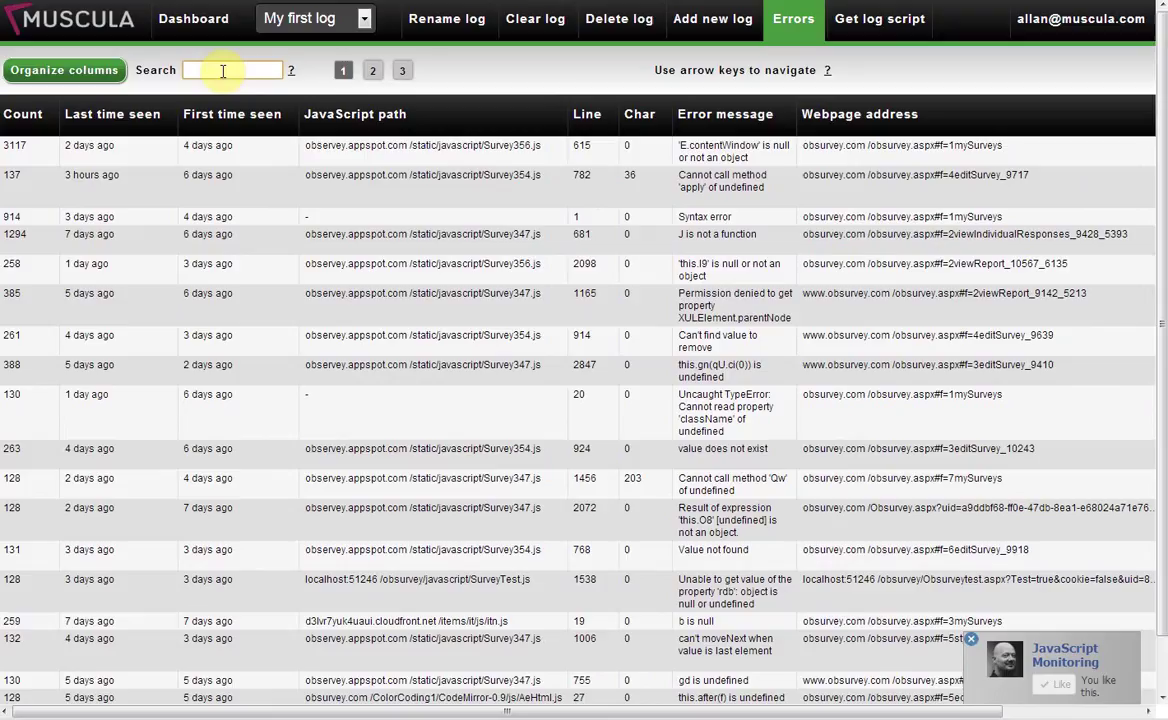
{"action": "type", "text": "chrome"}
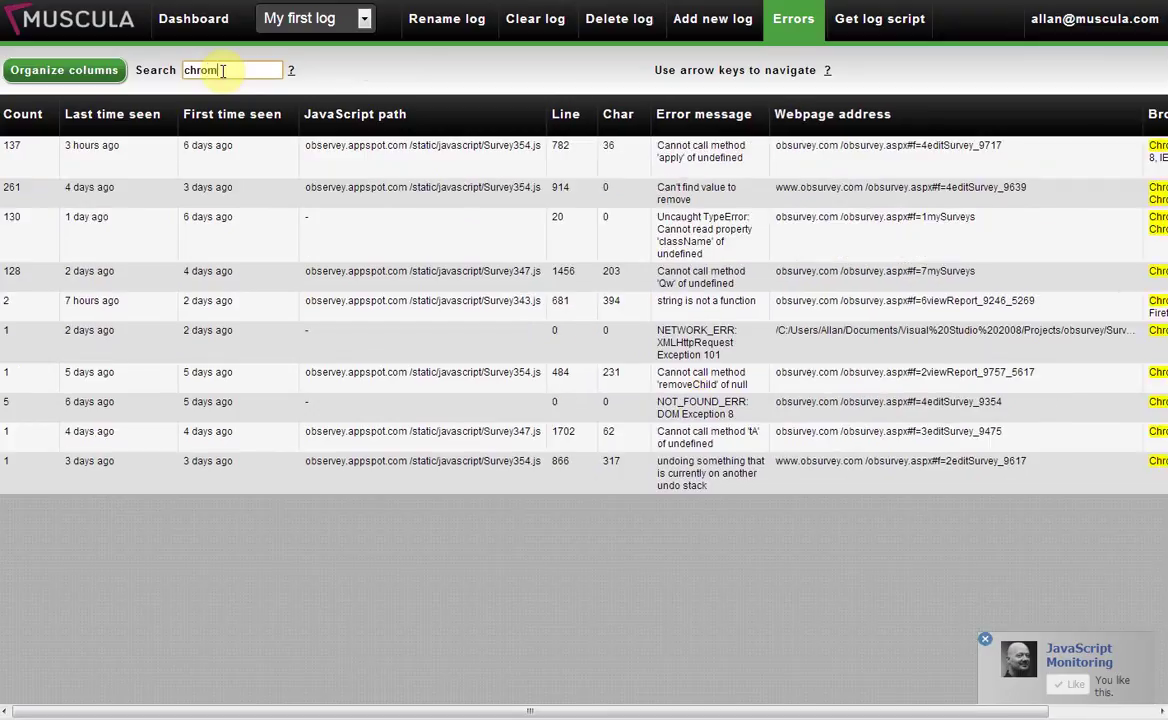
{"action": "left_click", "coordinate": [279, 708]}
{"action": "left_click_drag", "start_coordinate": [279, 708], "coordinate": [389, 708]}
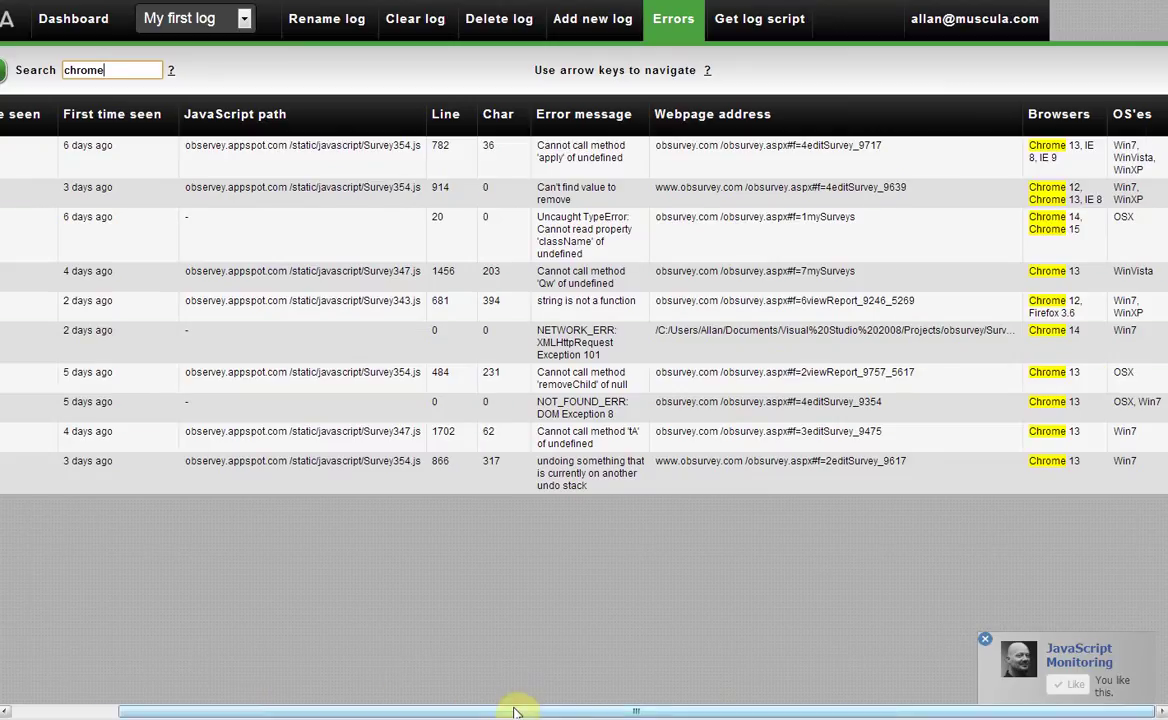
- Extend the error search to "chrome win" and examine the matches in the browser and OS columns
{"action": "left_click_drag", "start_coordinate": [514, 706], "coordinate": [274, 678]}
{"action": "left_click", "coordinate": [242, 68]}
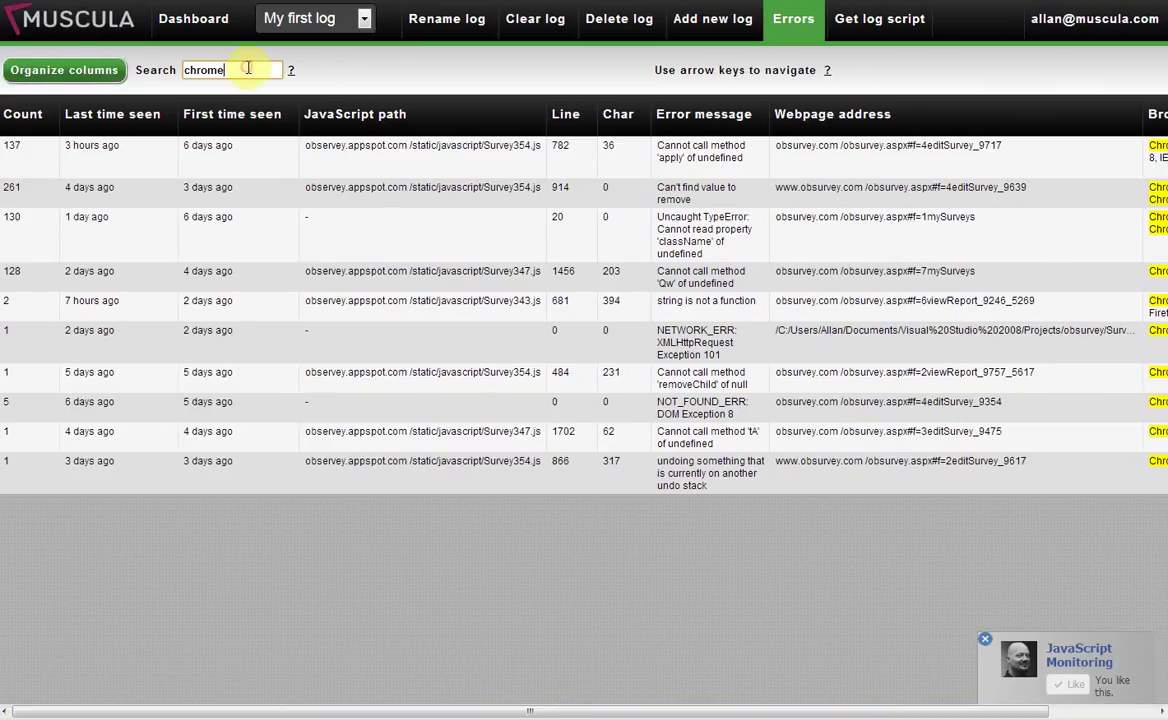
{"action": "type", "text": "win"}
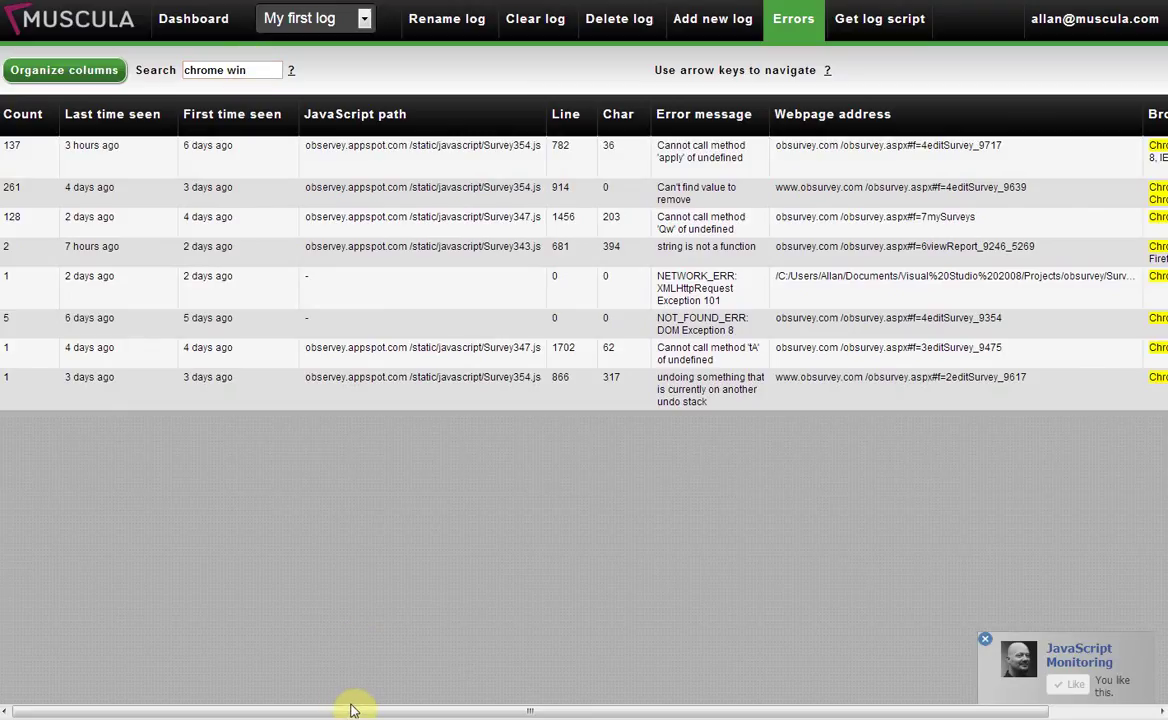
{"action": "left_click_drag", "start_coordinate": [350, 710], "coordinate": [813, 412]}
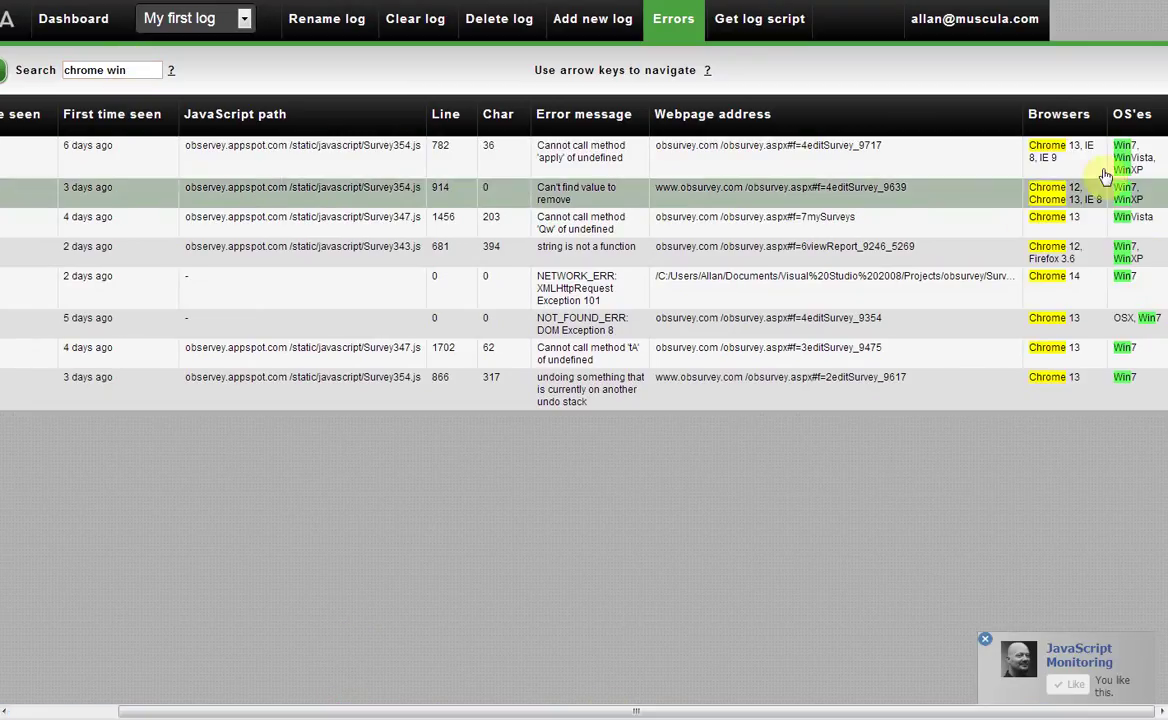
- Replace the error search with "can" and look through the matching error messages
{"action": "left_click_drag", "start_coordinate": [555, 708], "coordinate": [313, 691]}
{"action": "left_click", "coordinate": [262, 72]}
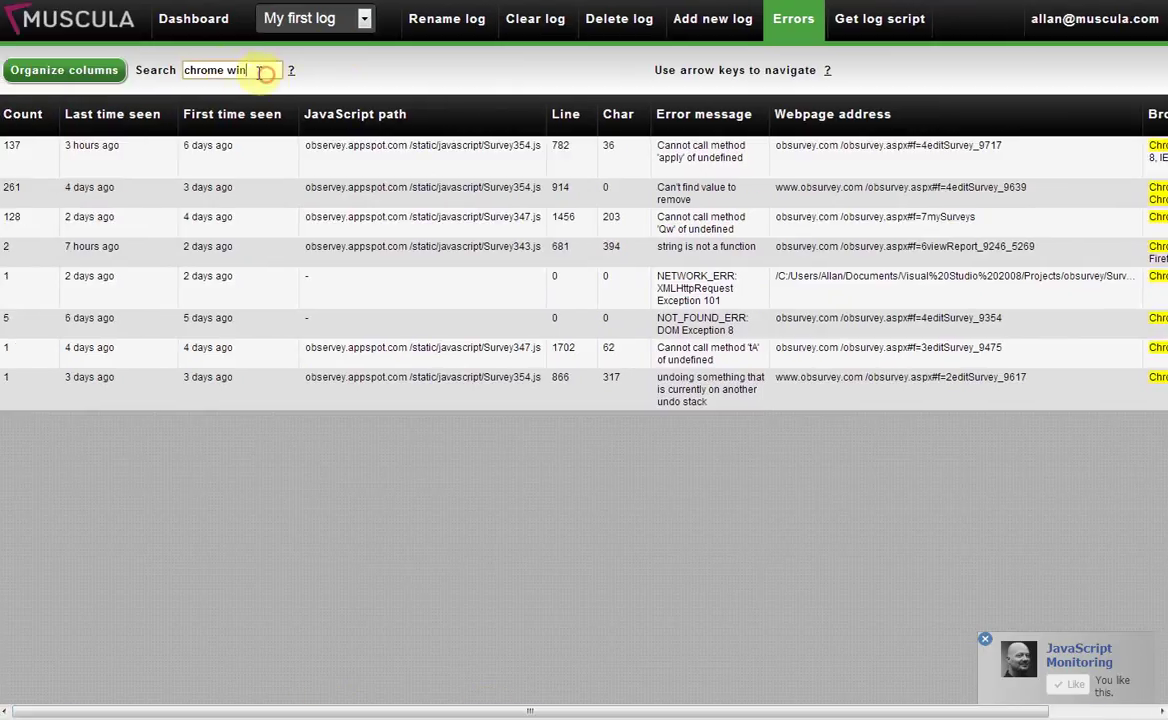
{"action": "left_click_drag", "start_coordinate": [264, 72], "coordinate": [182, 70]}
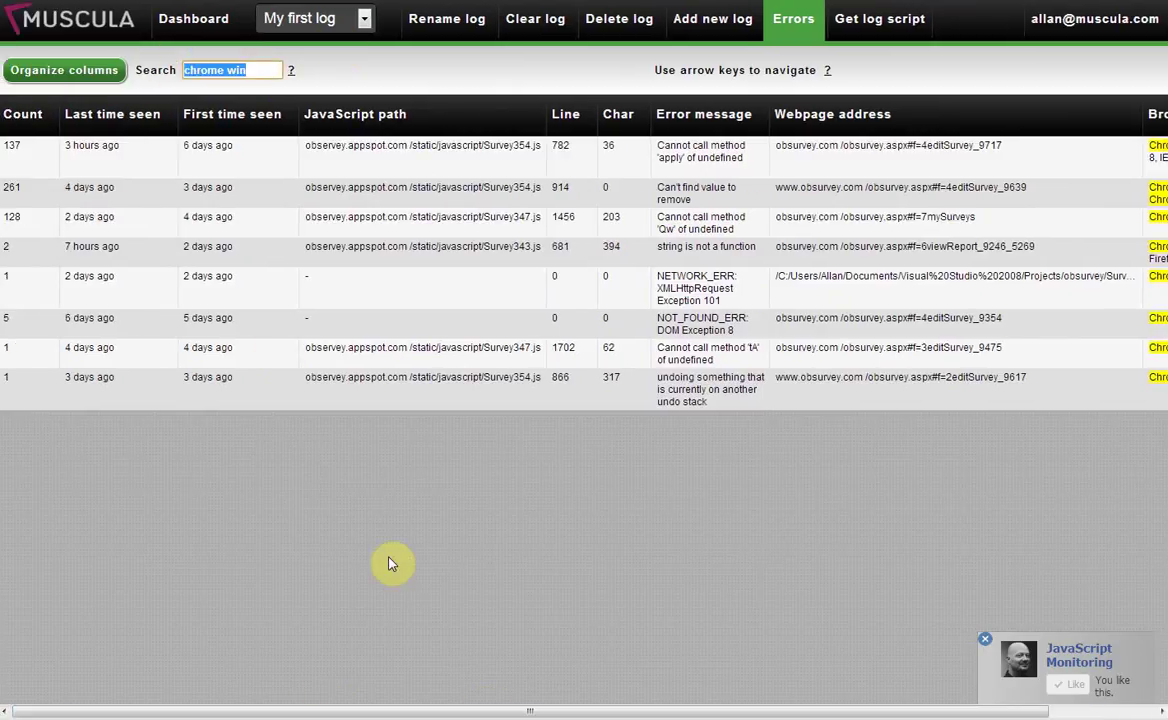
{"action": "type", "text": "cna"}
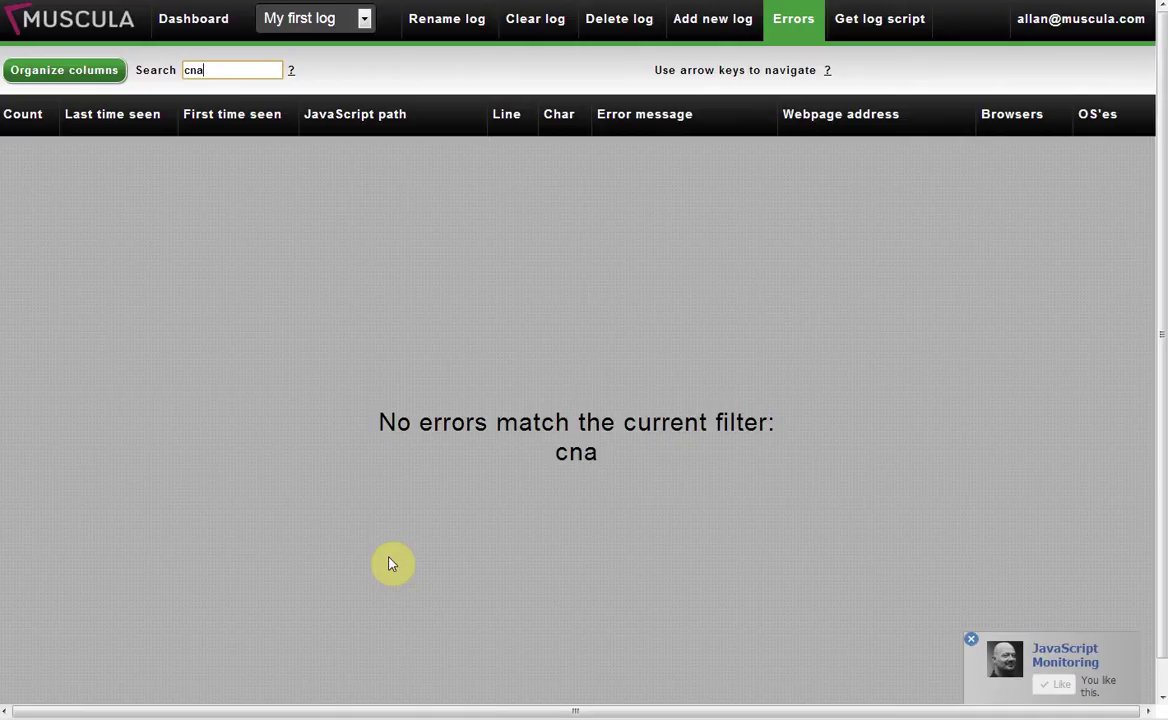
{"action": "key", "text": "BackSpace"}
{"action": "key", "text": "BackSpace"}
{"action": "type", "text": "an"}
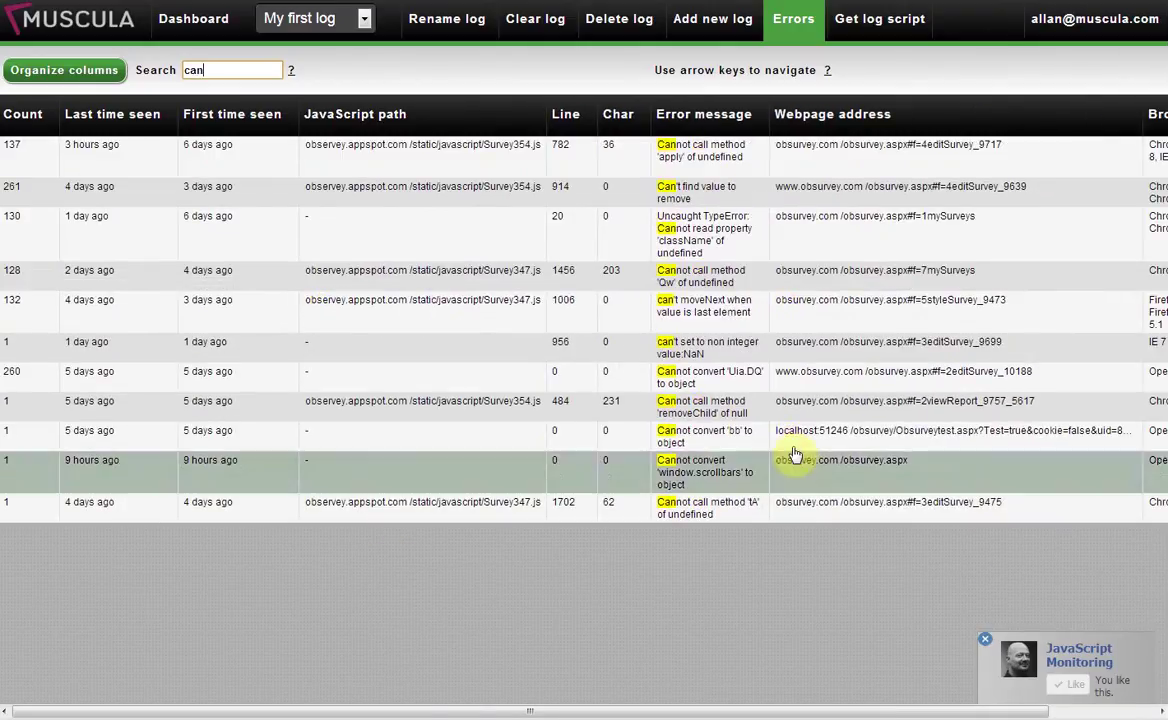
{"action": "key", "text": "Down"}
{"action": "key", "text": "Down"}
{"action": "key", "text": "Down"}
{"action": "key", "text": "Down"}
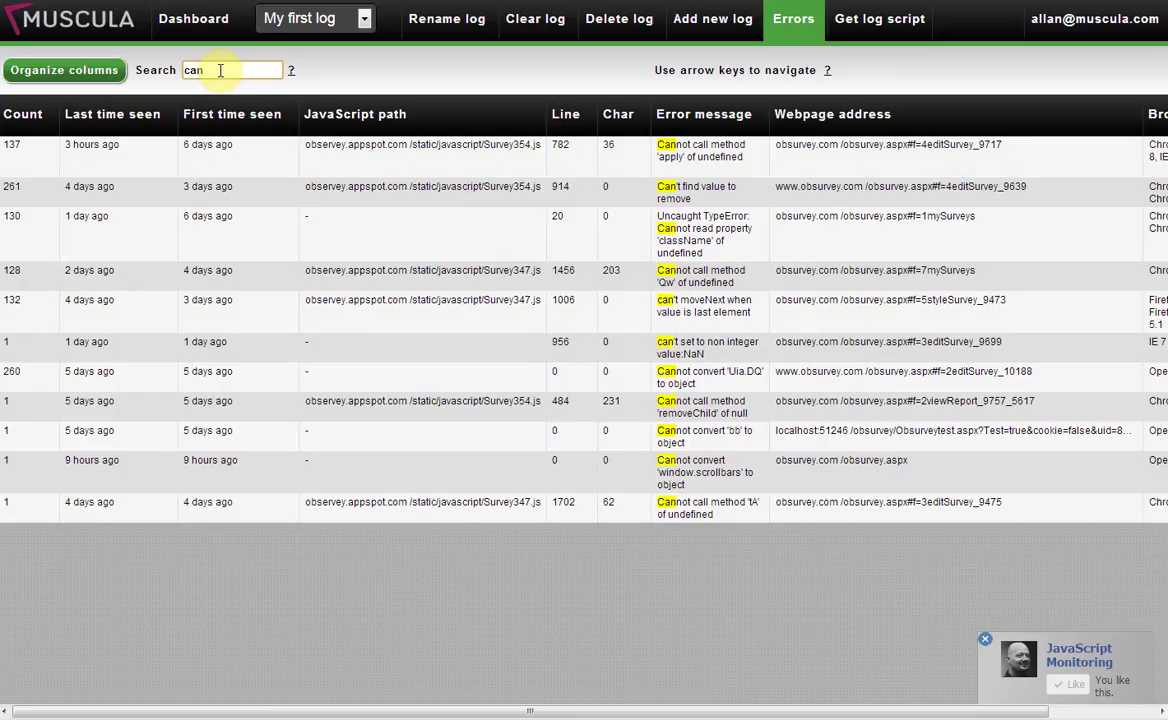
- Clear the search text to list all errors of My first log again
{"action": "key", "text": "BackSpace"}
{"action": "key", "text": "BackSpace"}
{"action": "key", "text": "BackSpace"}
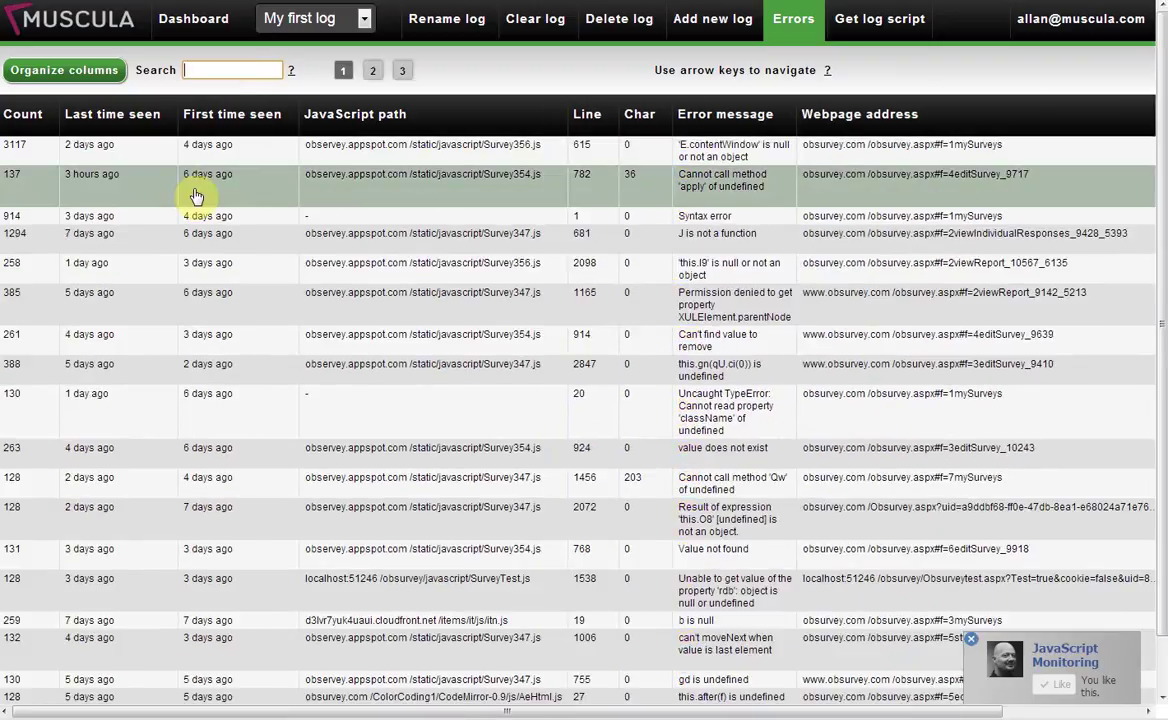
- Open the "Cannot call method 'apply' of undefined" error and examine its hourly chart, source code, DOM event details, call stack and affected pages
{"action": "left_click", "coordinate": [192, 196]}
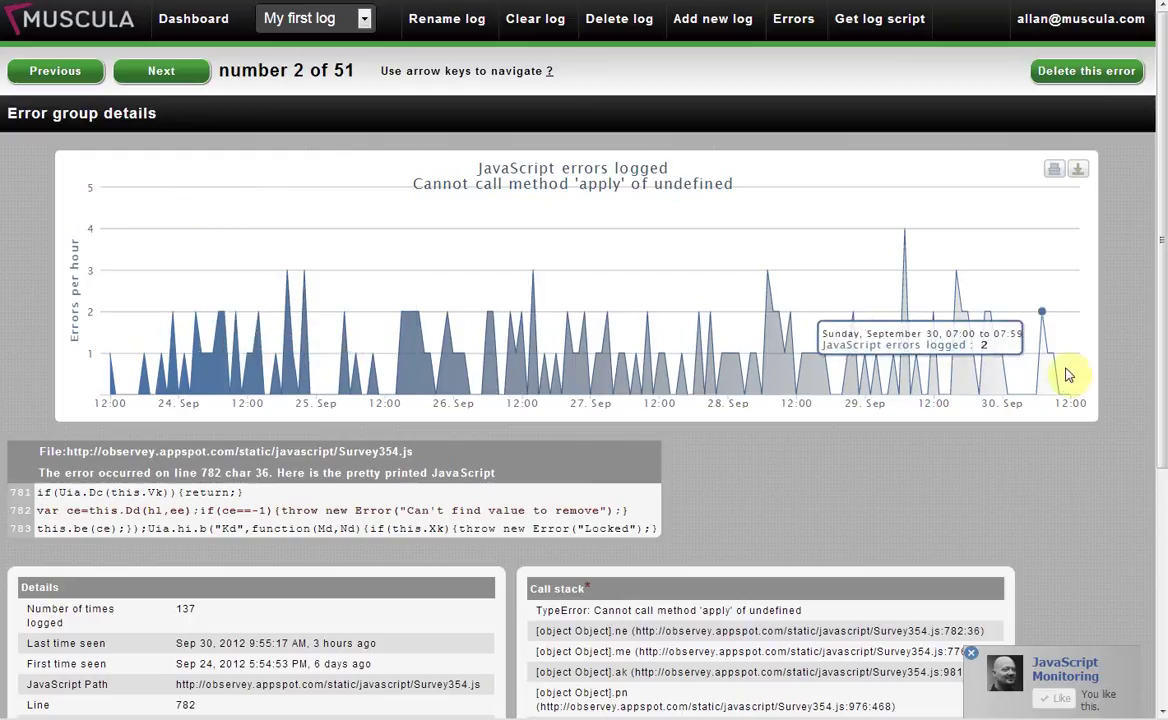
{"action": "scroll", "coordinate": [373, 568], "scroll_direction": "down", "scroll_amount": 3}
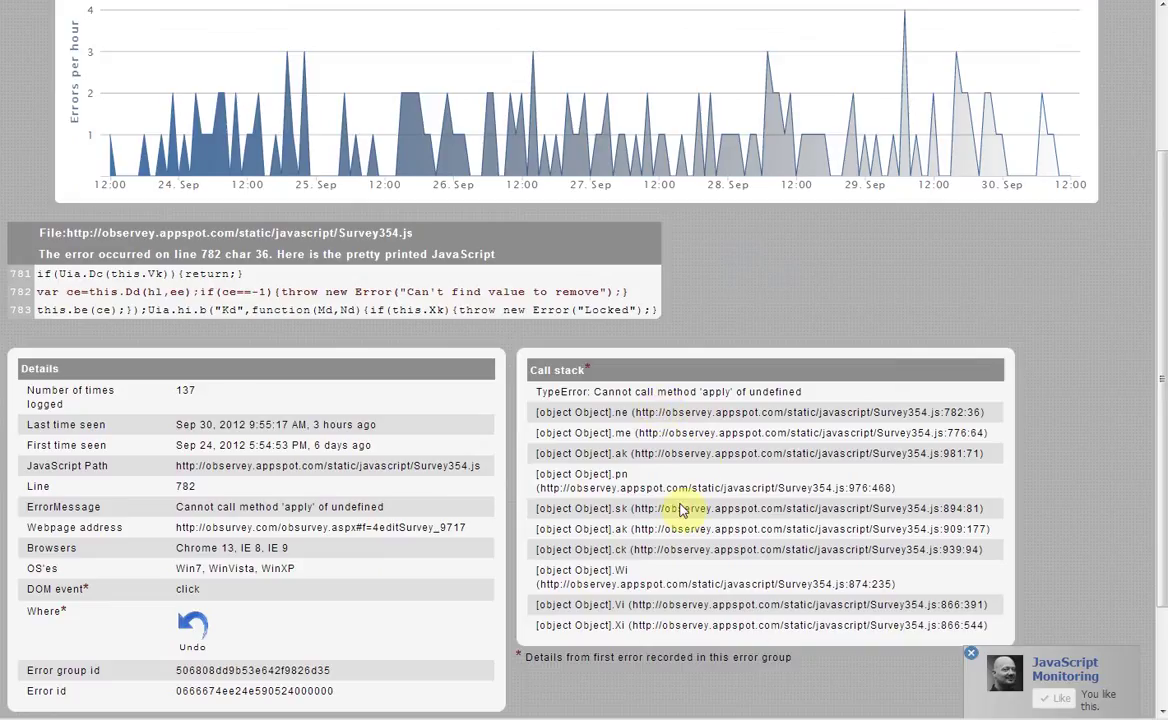
{"action": "mouse_move", "coordinate": [195, 625]}
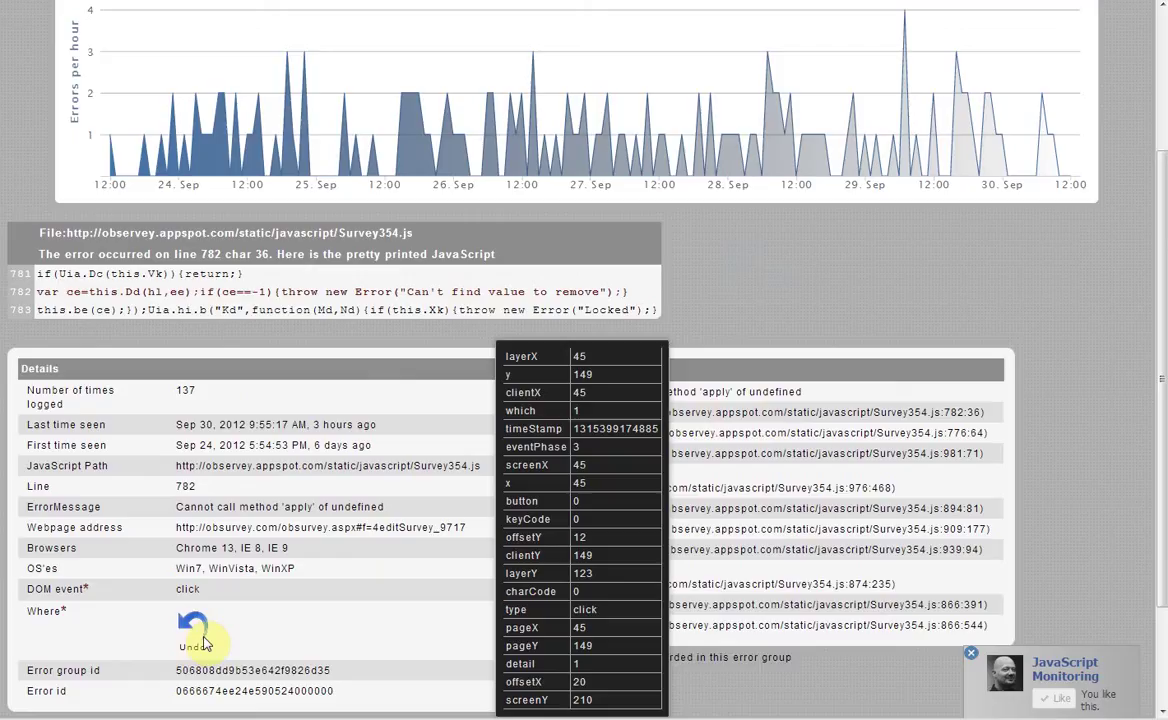
{"action": "mouse_move", "coordinate": [303, 592]}
{"action": "scroll", "coordinate": [584, 355], "scroll_direction": "up", "scroll_amount": 3}
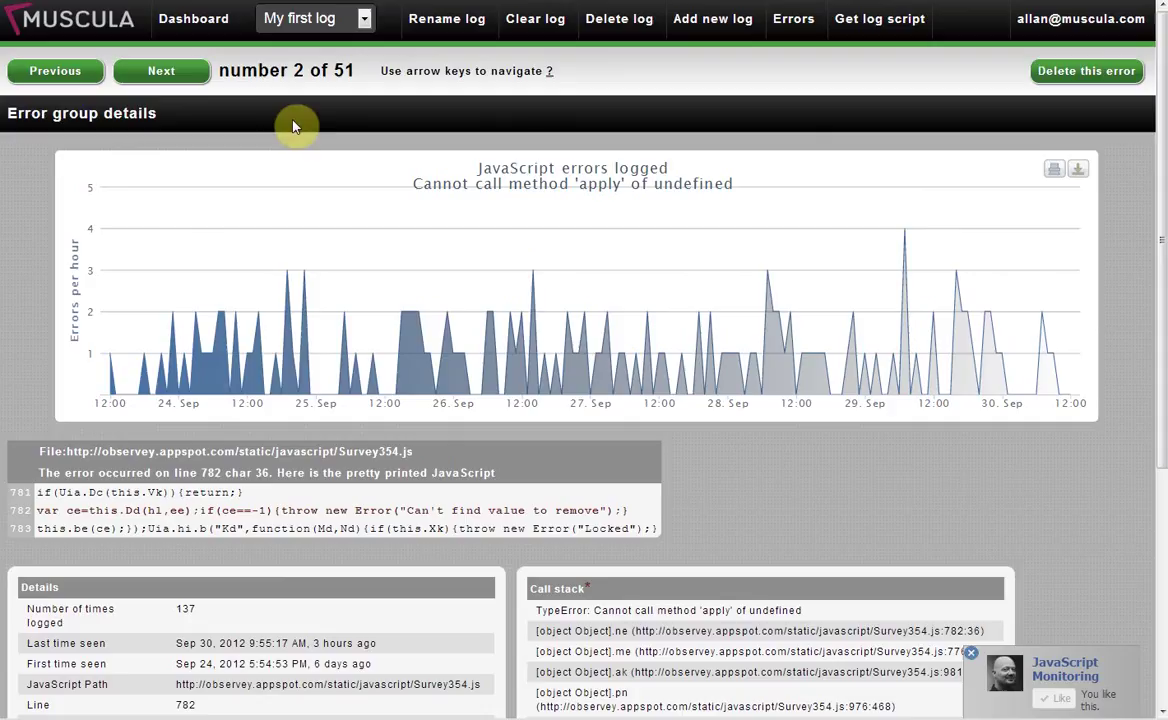
{"action": "scroll", "coordinate": [503, 287], "scroll_direction": "down", "scroll_amount": 4}
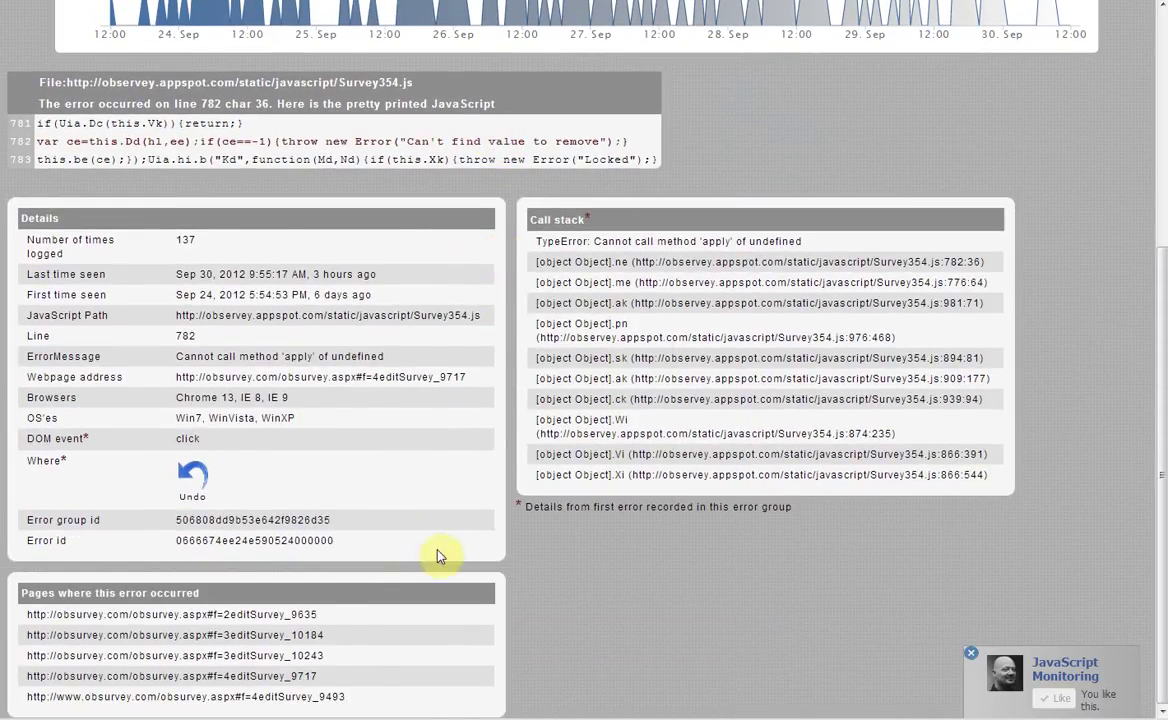
{"action": "scroll", "coordinate": [437, 556], "scroll_direction": "up", "scroll_amount": 4}
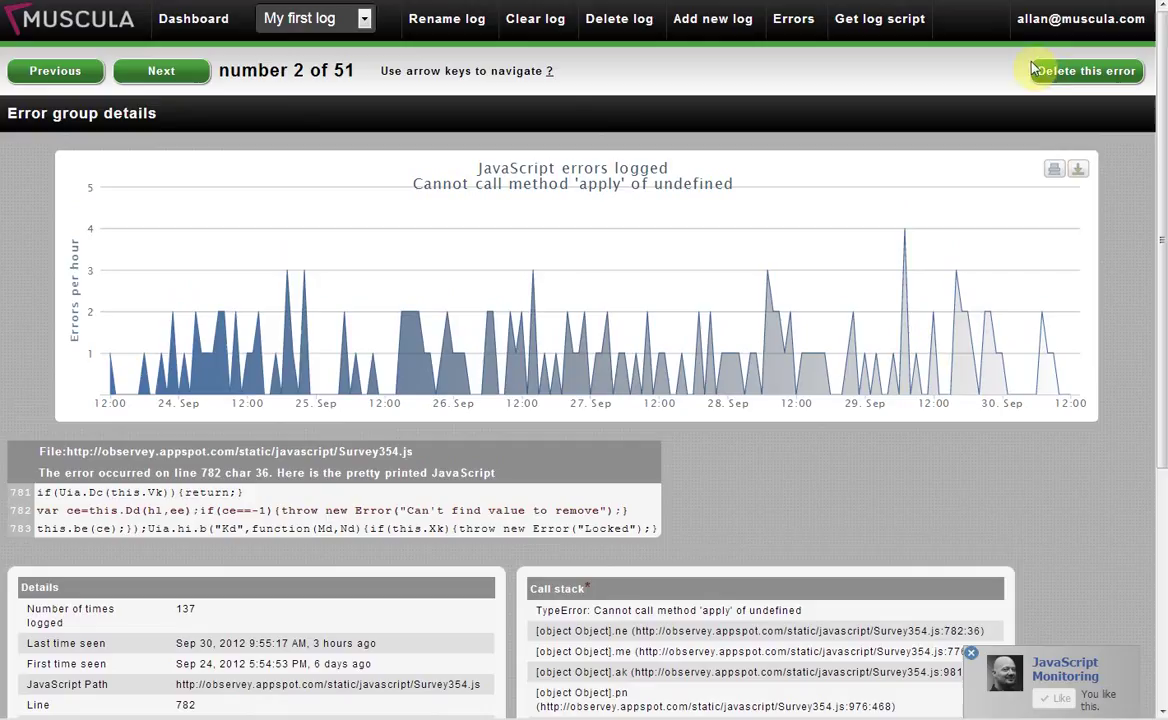
- Go to the account's user management page and view the form for inviting a new user without adding anyone
{"action": "left_click", "coordinate": [1077, 34]}
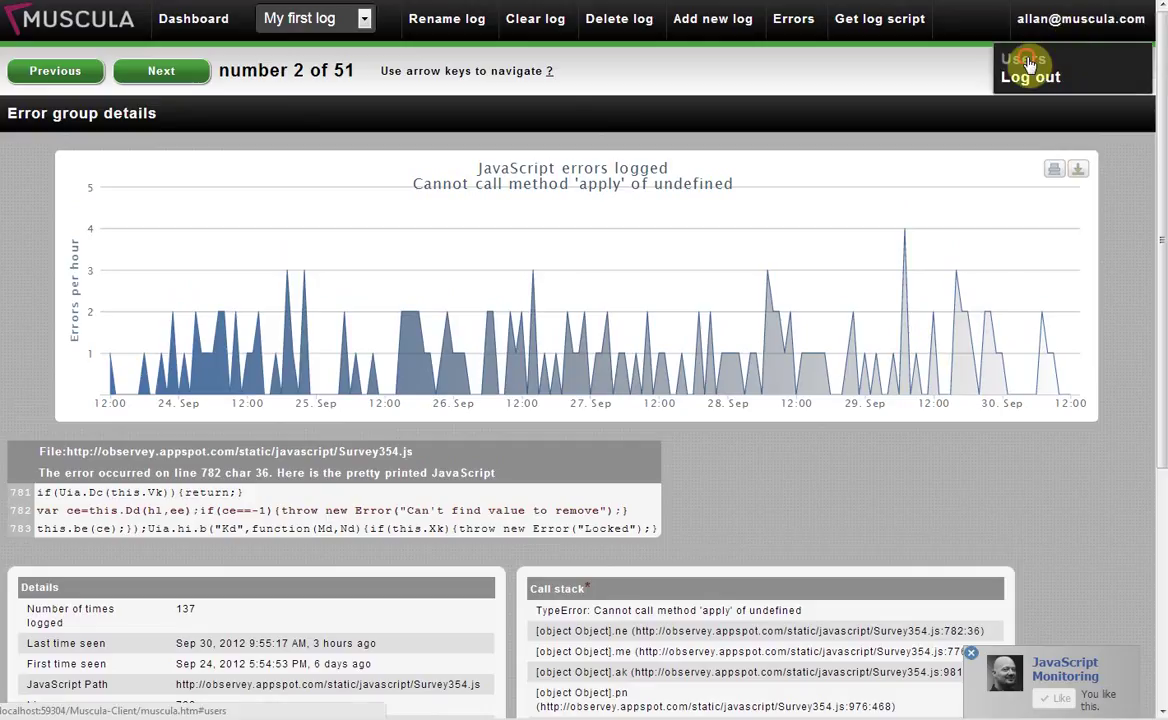
{"action": "left_click", "coordinate": [1030, 60]}
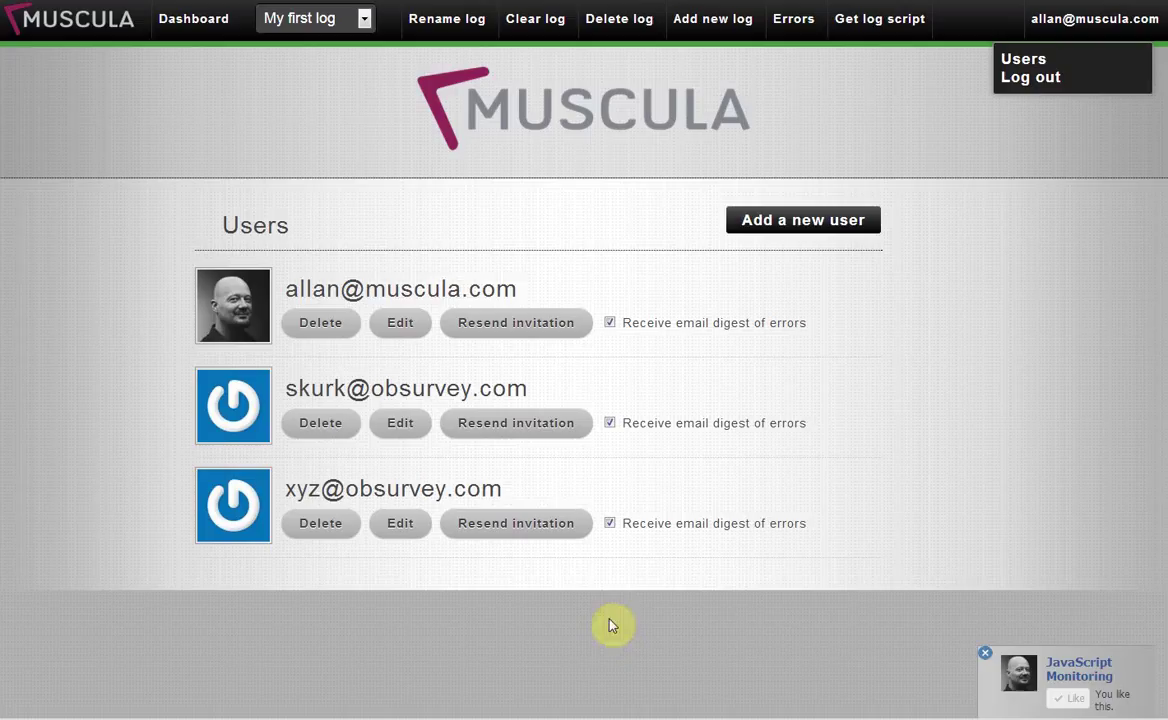
{"action": "left_click", "coordinate": [778, 228]}
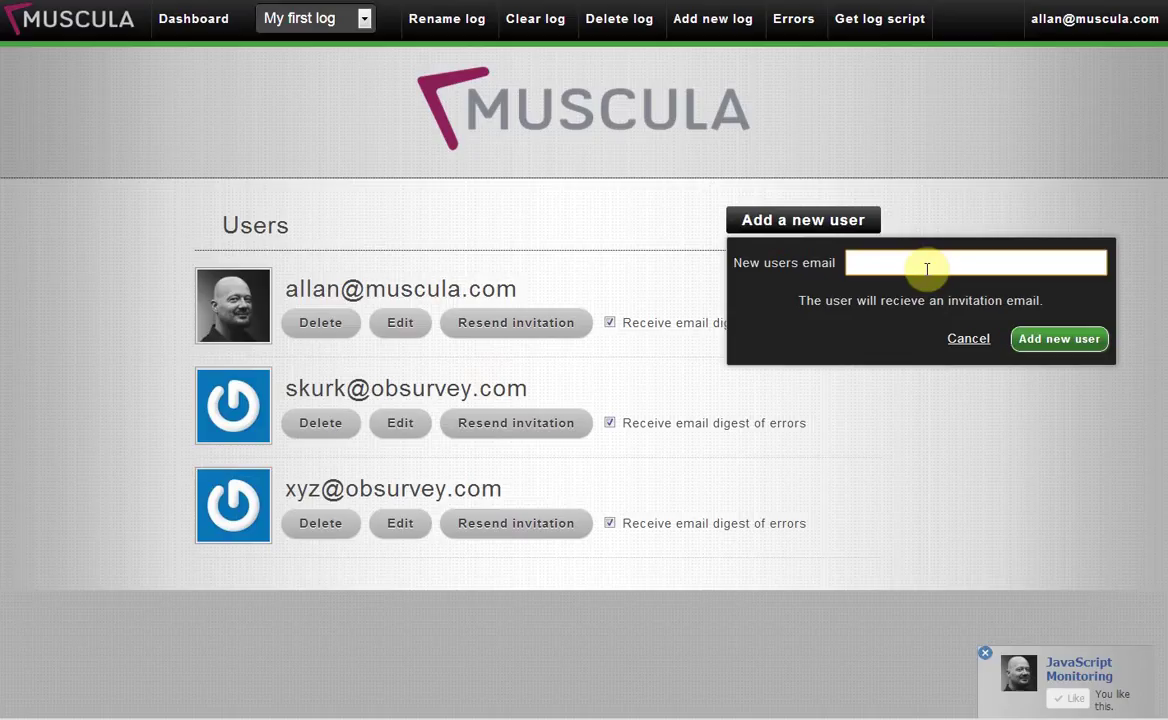
{"action": "left_click", "coordinate": [625, 258]}
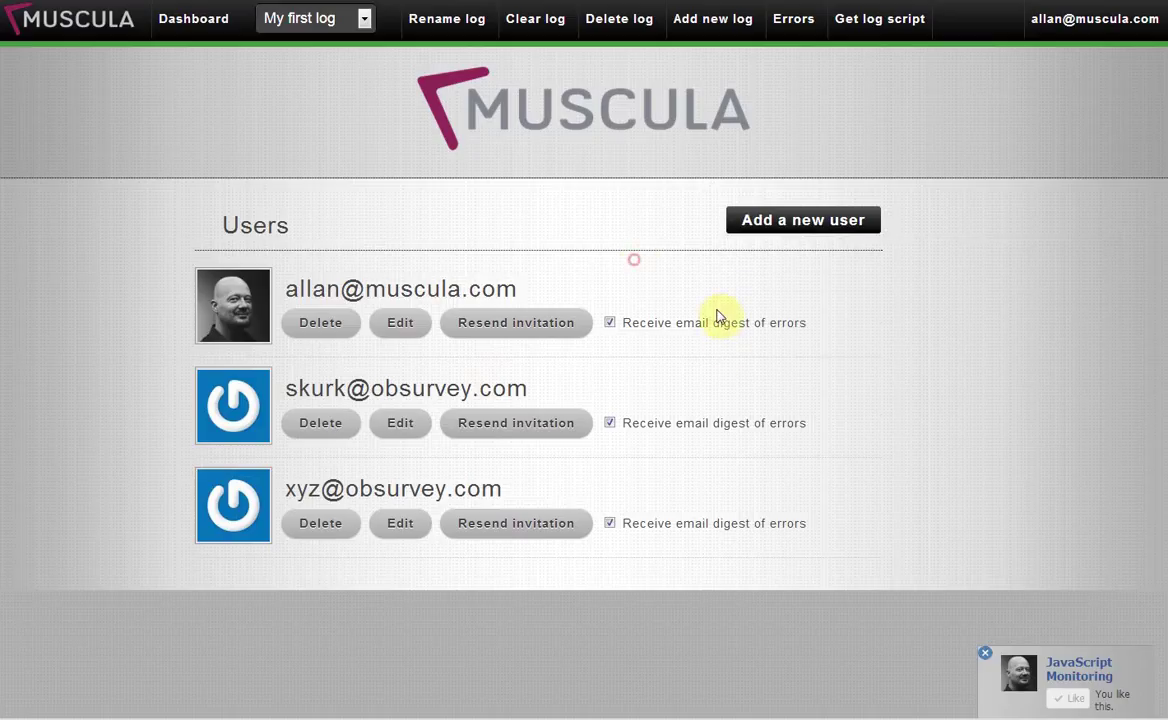
- Switch the email digest of errors off and back on for the second and third listed users
{"action": "left_click", "coordinate": [610, 422]}
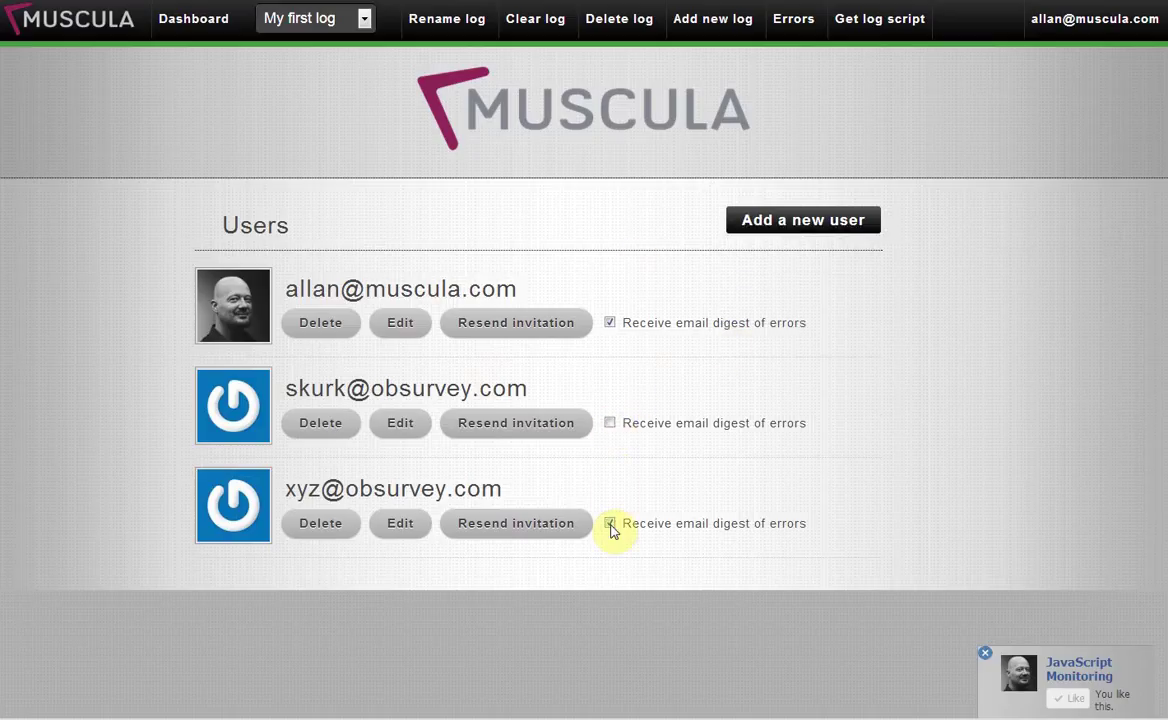
{"action": "left_click", "coordinate": [610, 522]}
{"action": "left_click", "coordinate": [609, 422]}
{"action": "left_click", "coordinate": [611, 524]}
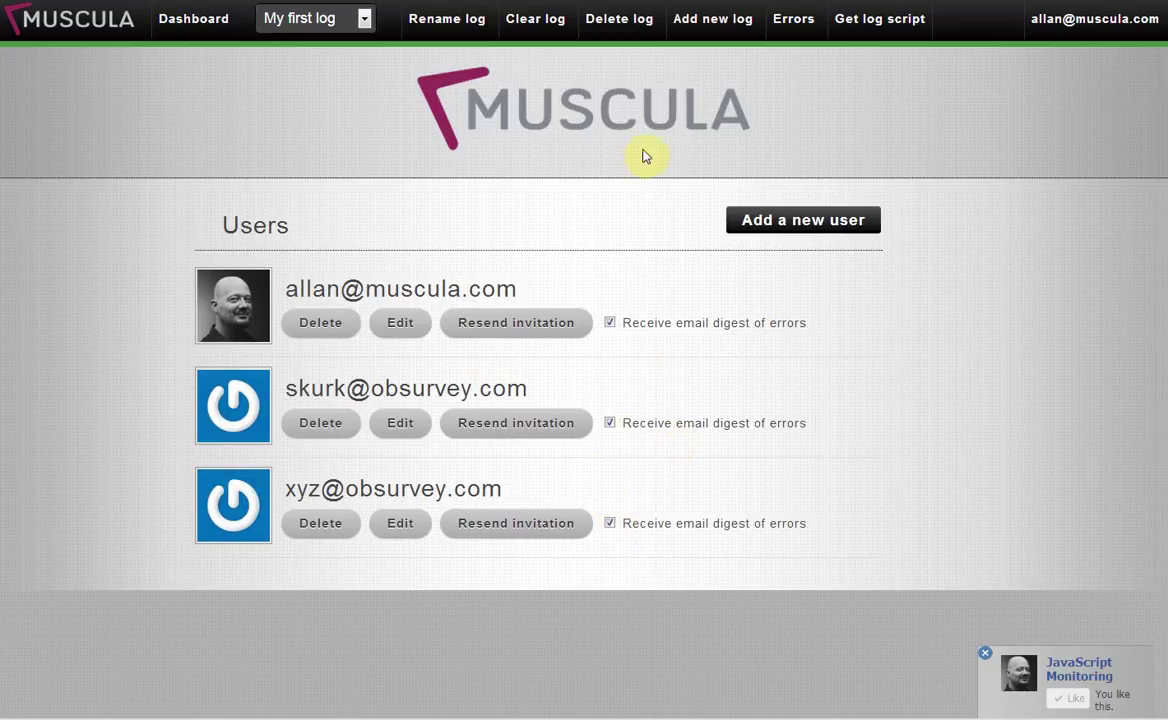
- Return to the error list of My first log and review the "Cannot call method 'apply' of undefined" error's details down to its affected pages
{"action": "left_click", "coordinate": [786, 22]}
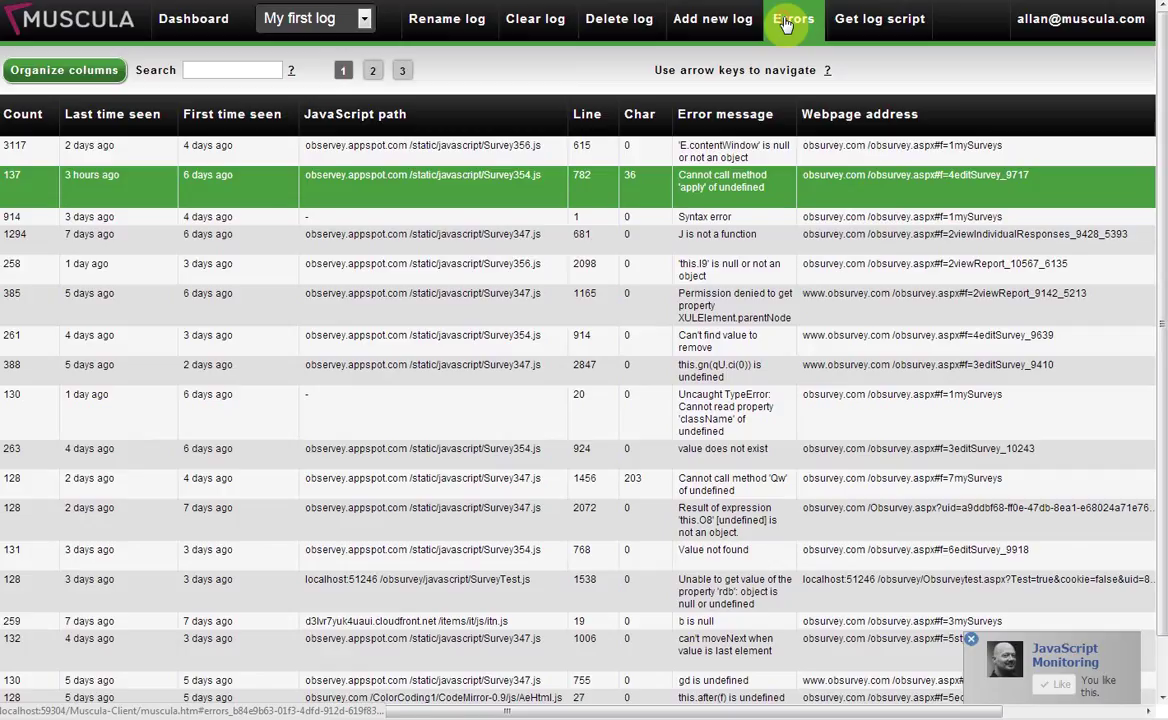
{"action": "left_click", "coordinate": [355, 186]}
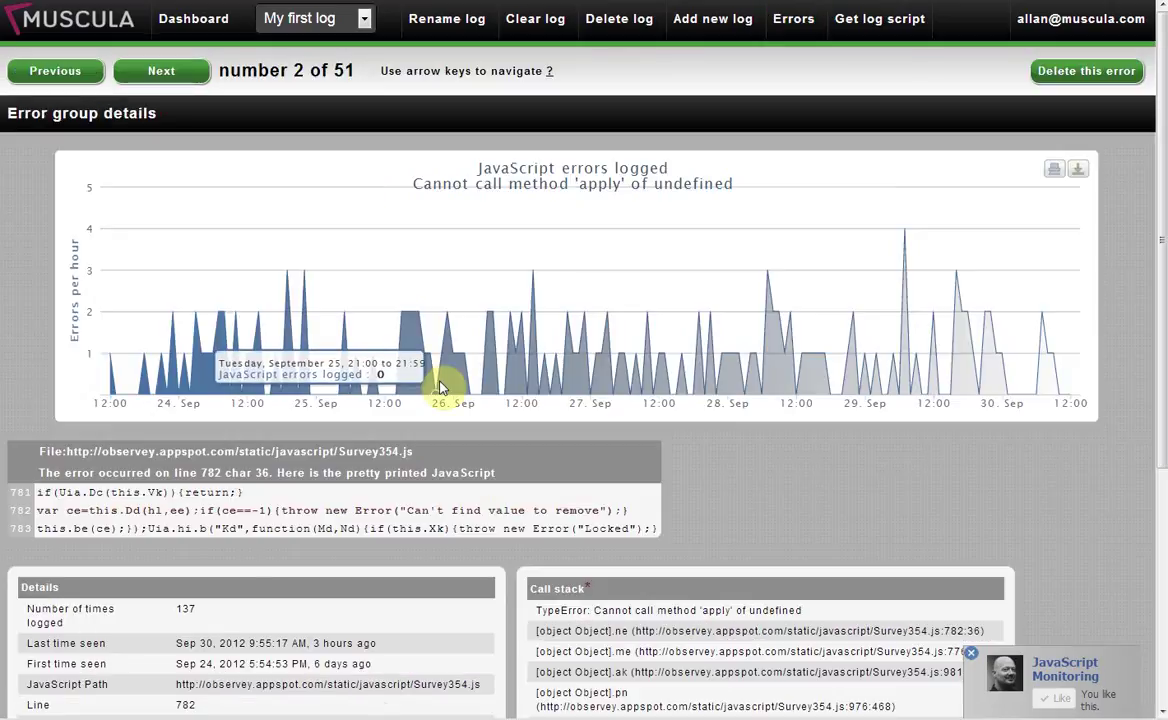
{"action": "left_click_drag", "start_coordinate": [1161, 323], "coordinate": [1155, 617]}
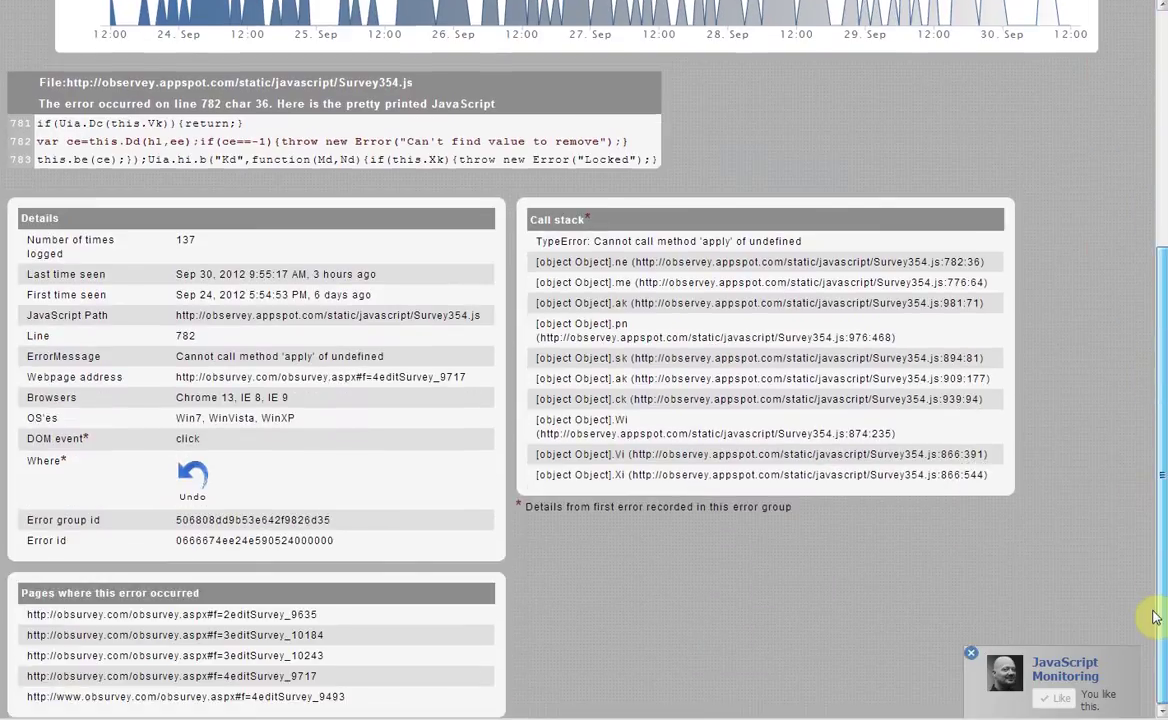